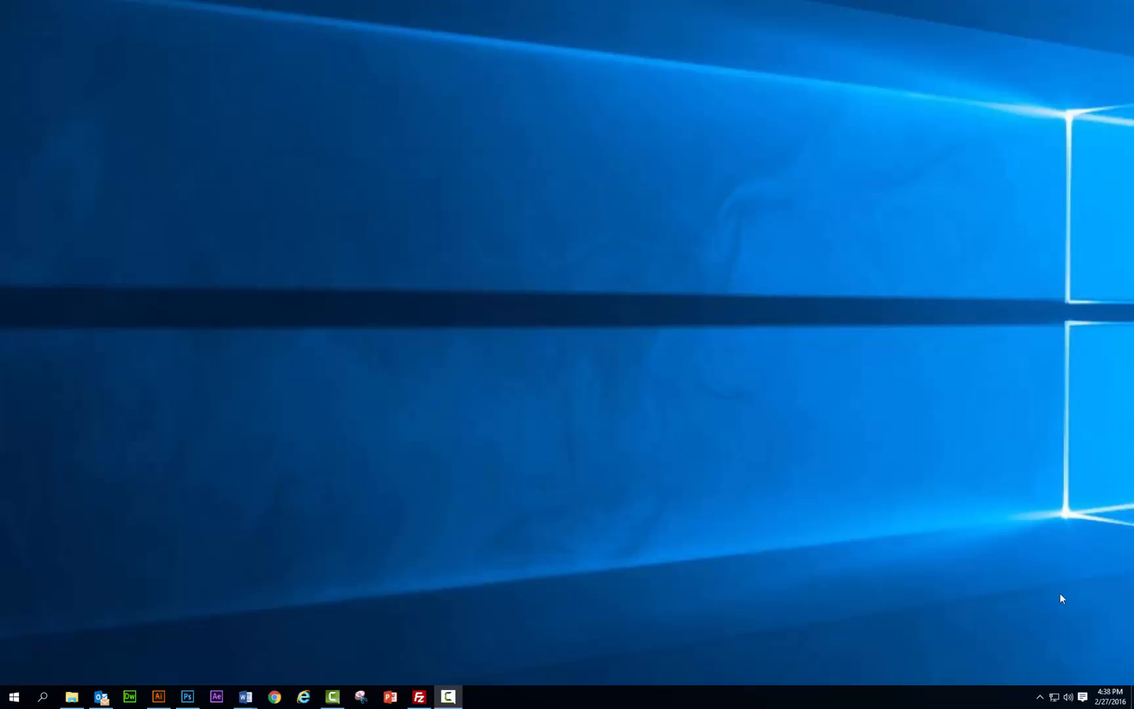
left_click(274, 697)
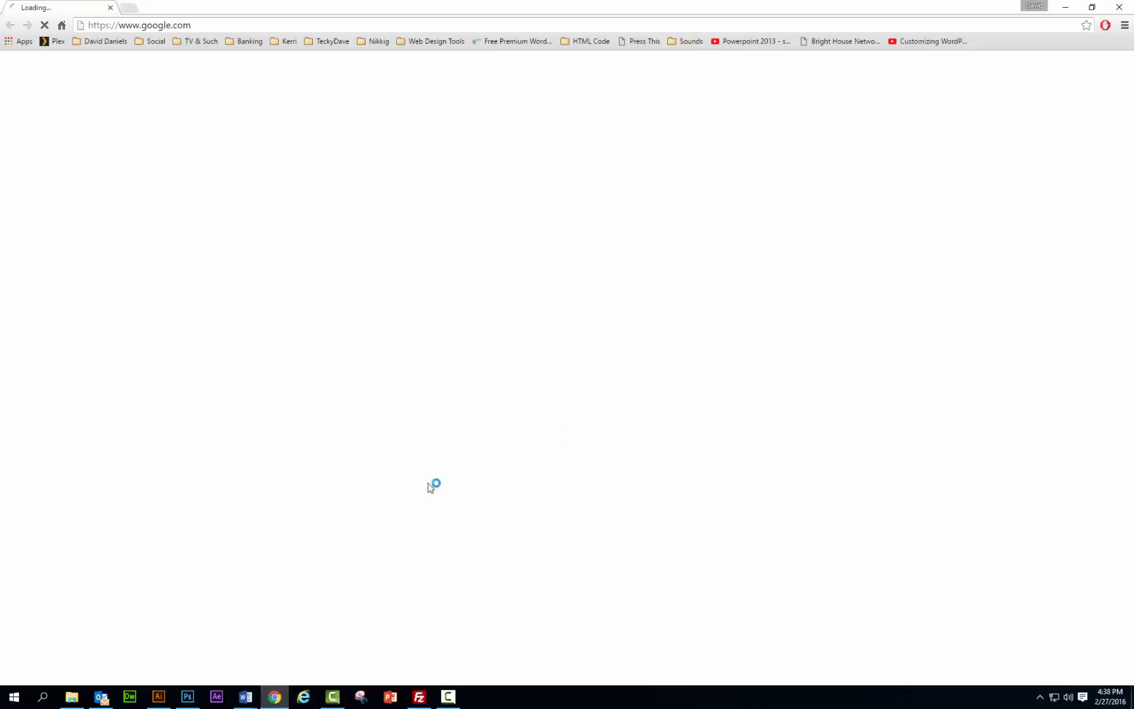
left_click(257, 25)
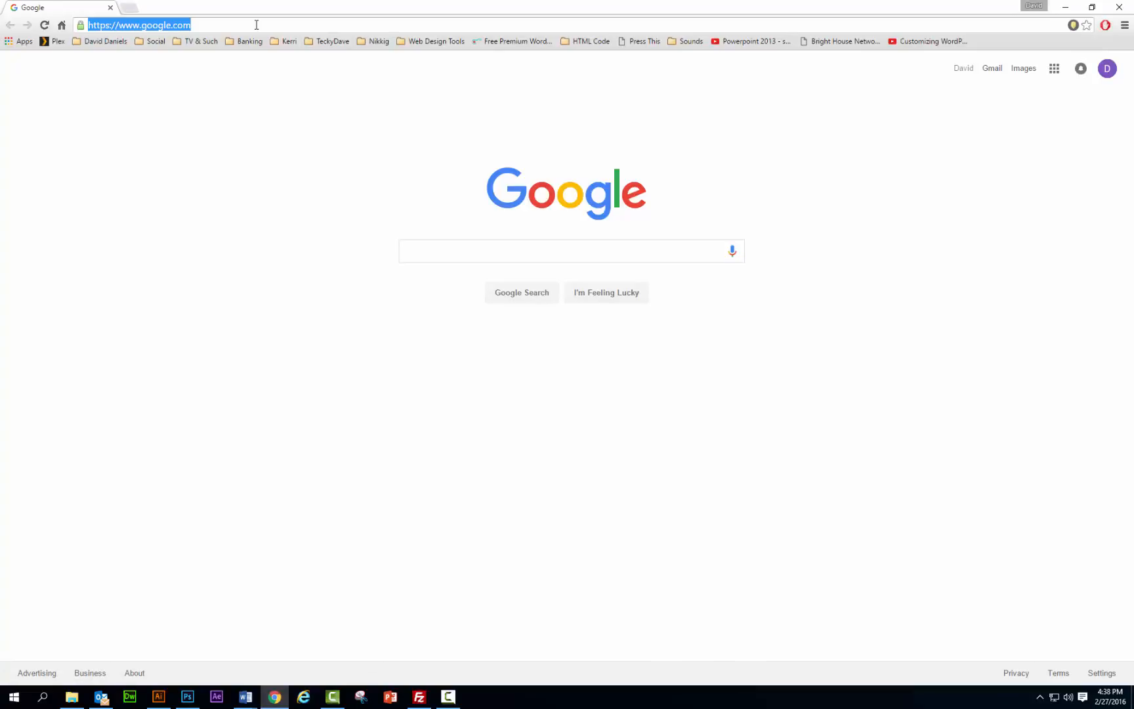
type("www")
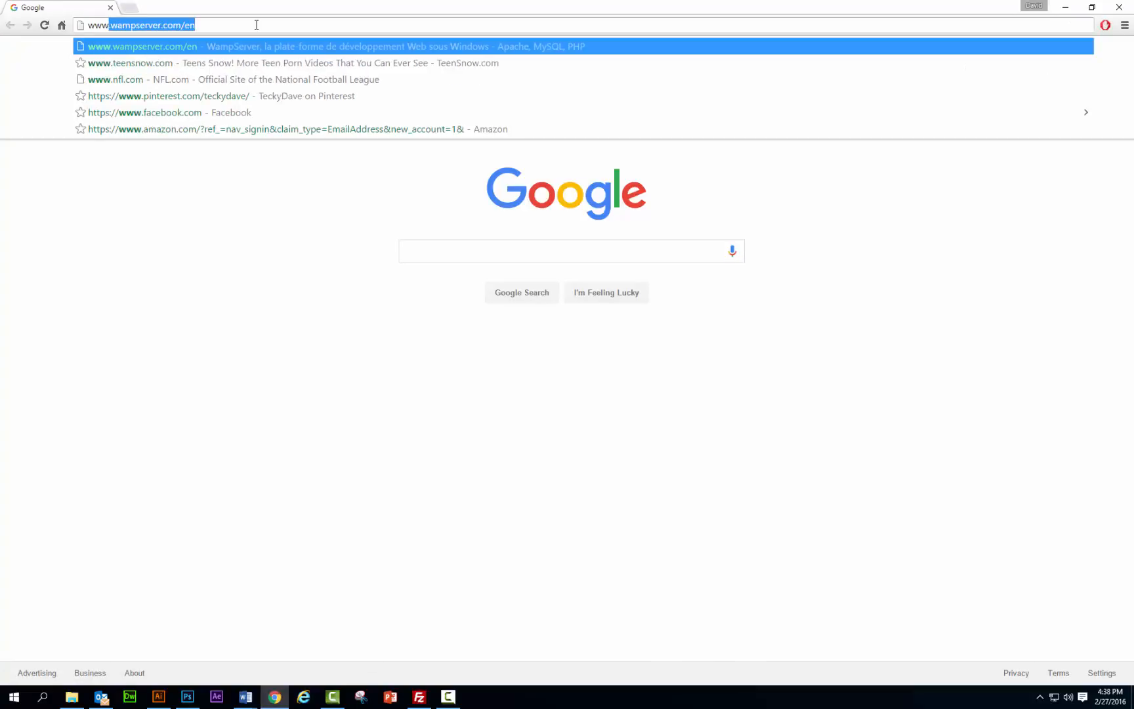
type(".wamp")
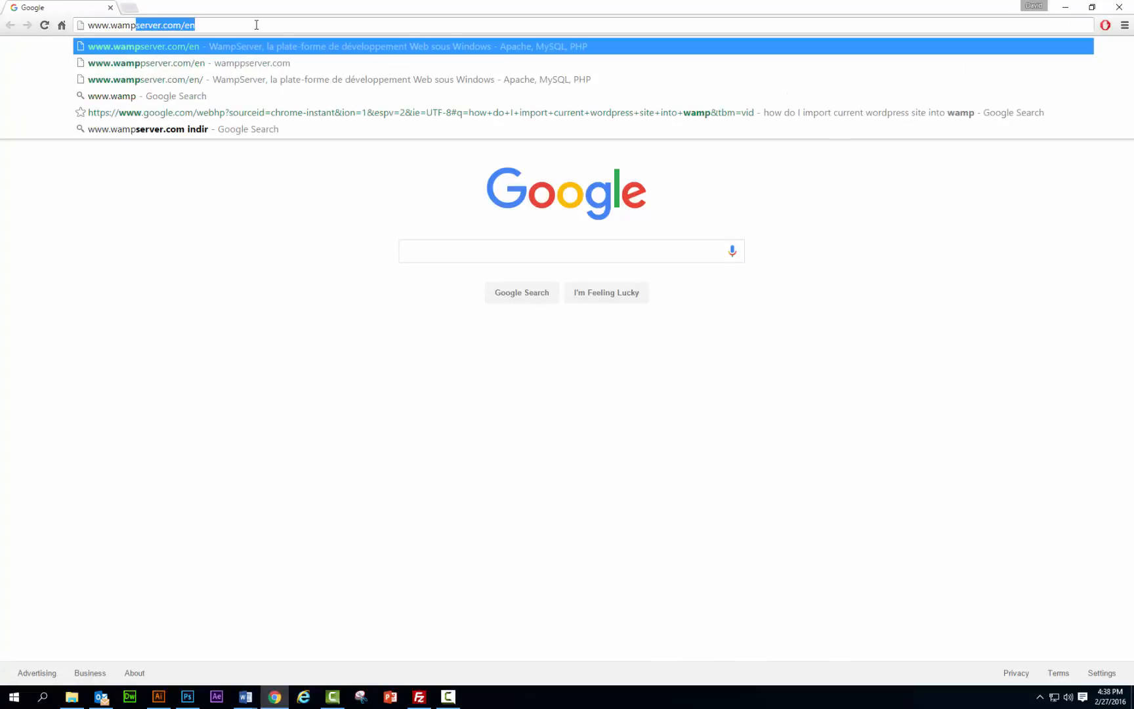
type("server")
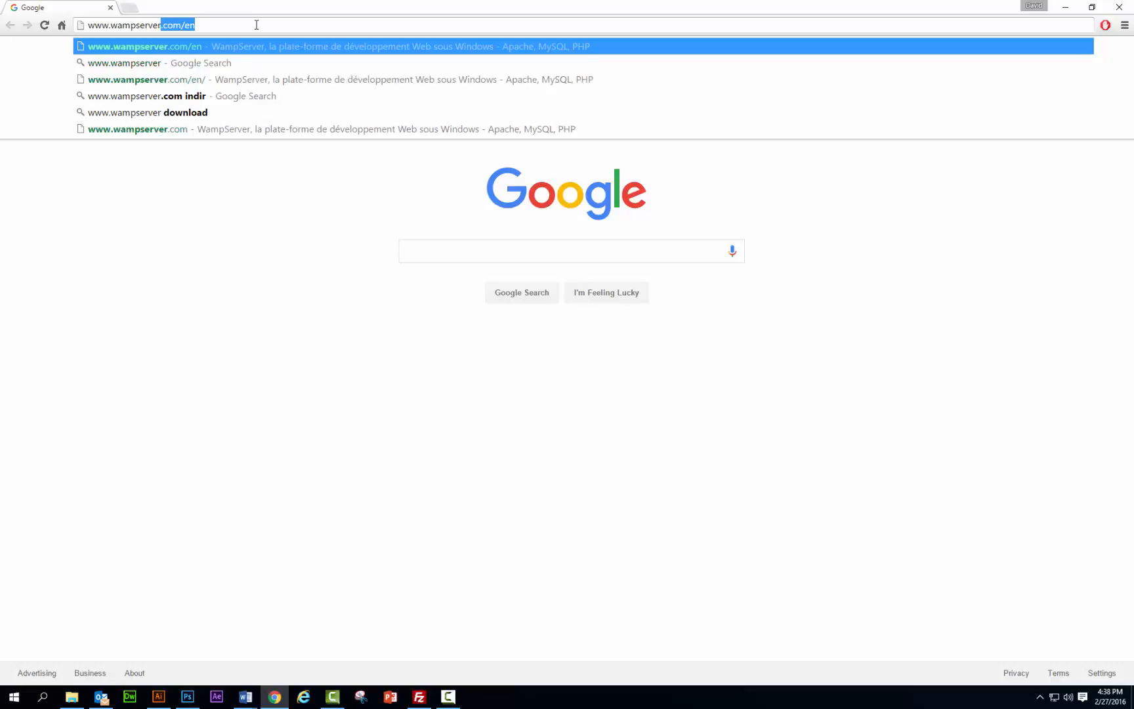
type(".com/en")
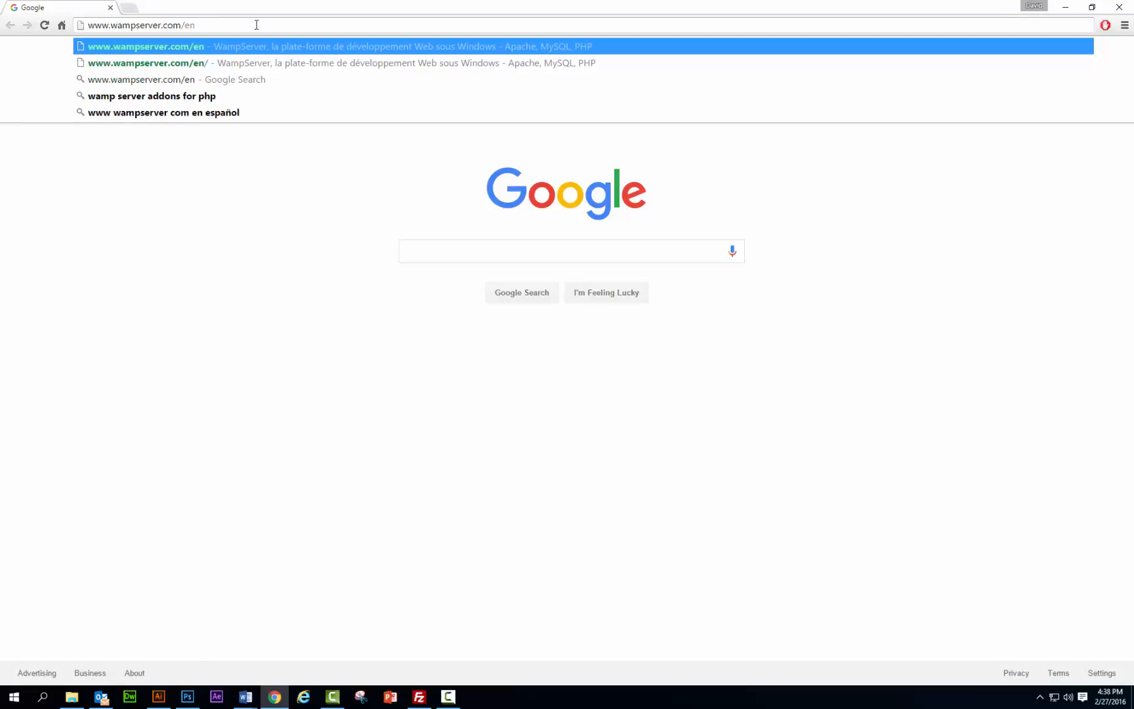
key("Return")
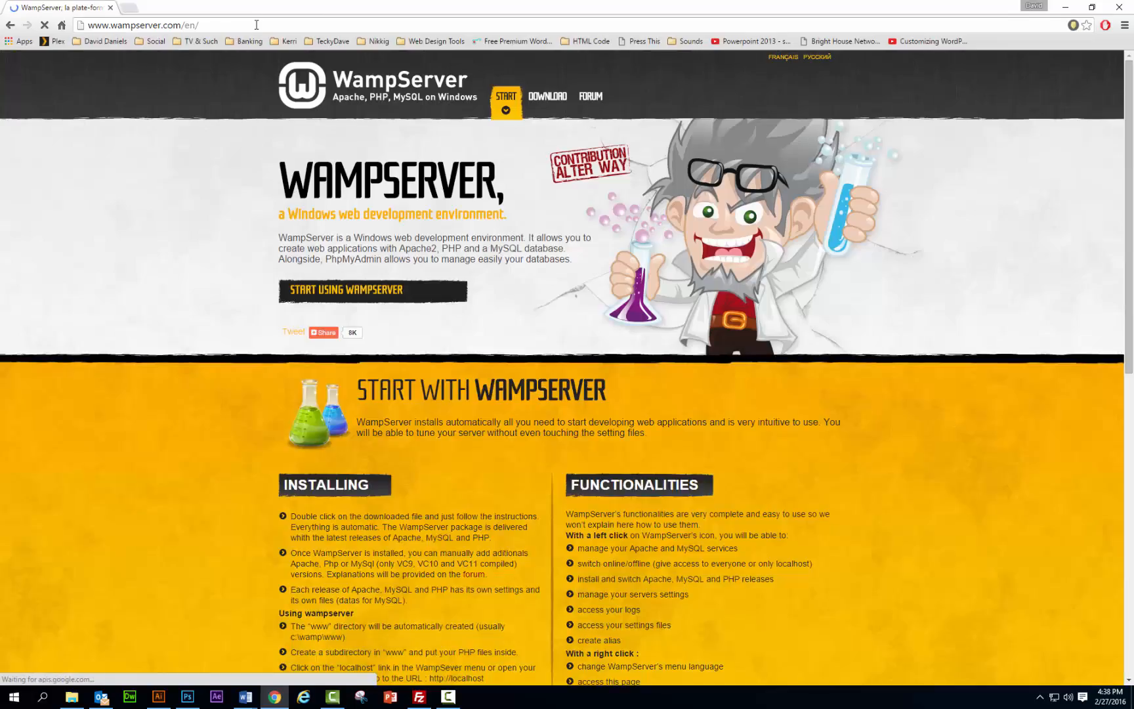
Download the WampServer 3 installer (64 bits & PHP 5.6.15 & PHP 7) directly, without filling in the form
left_click(545, 97)
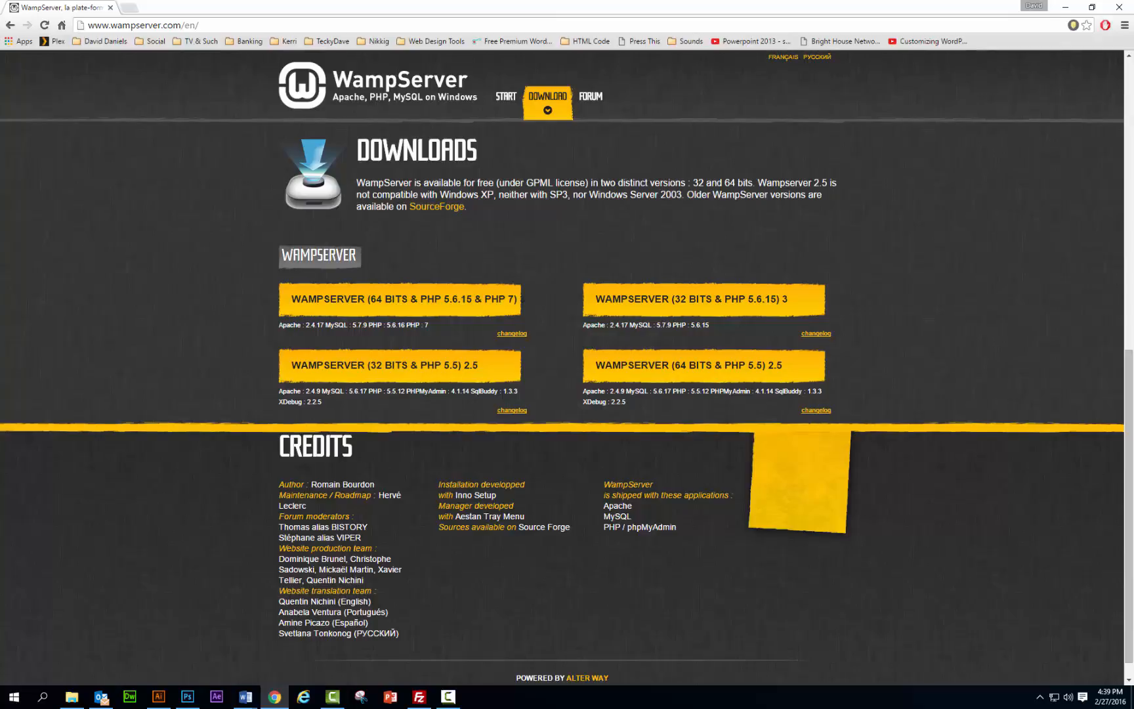
left_click(412, 301)
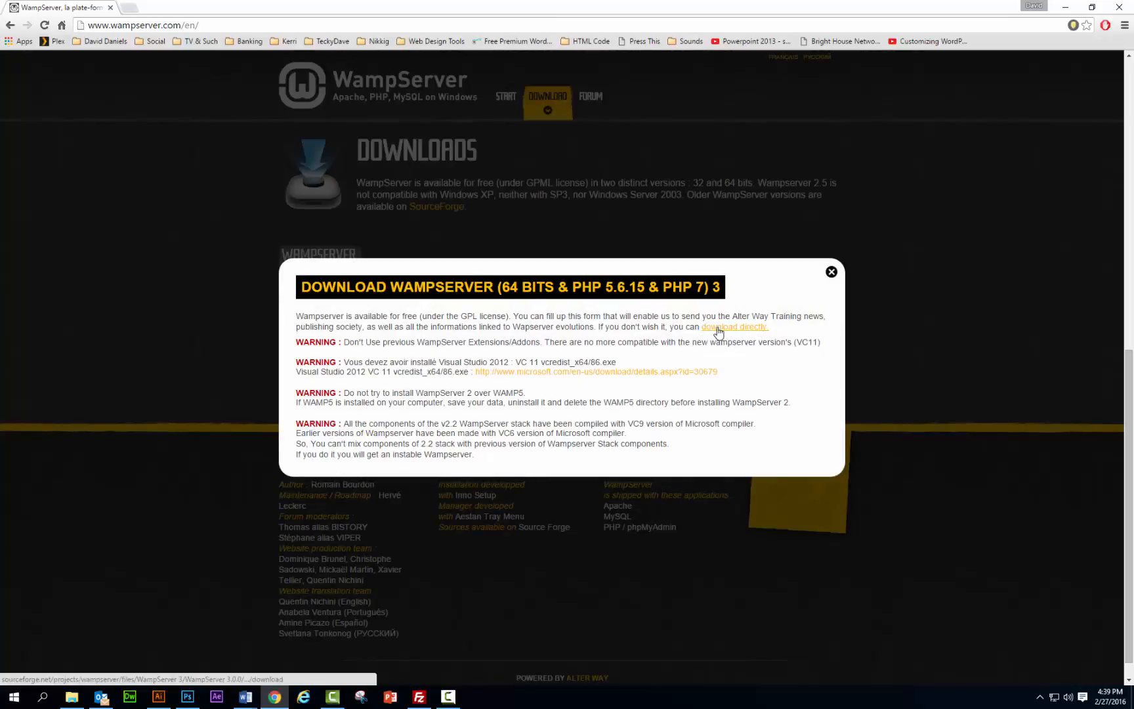
left_click(718, 330)
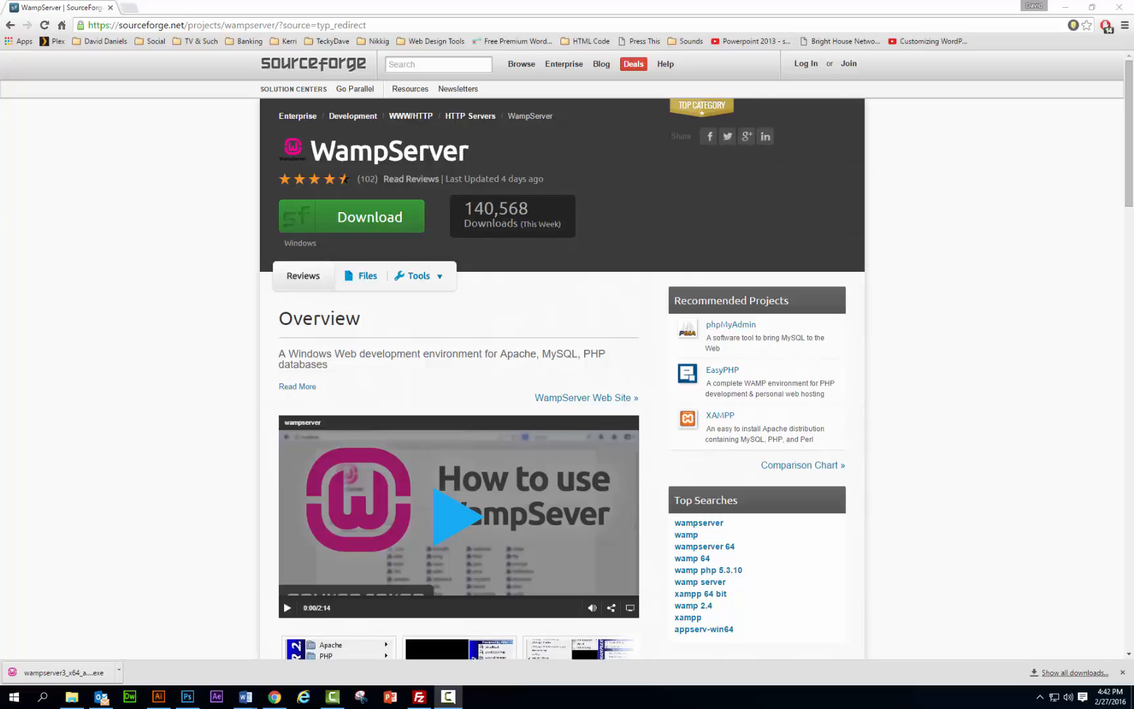
Run the downloaded installer in English, accept the license agreement and continue to the destination location
left_click(51, 674)
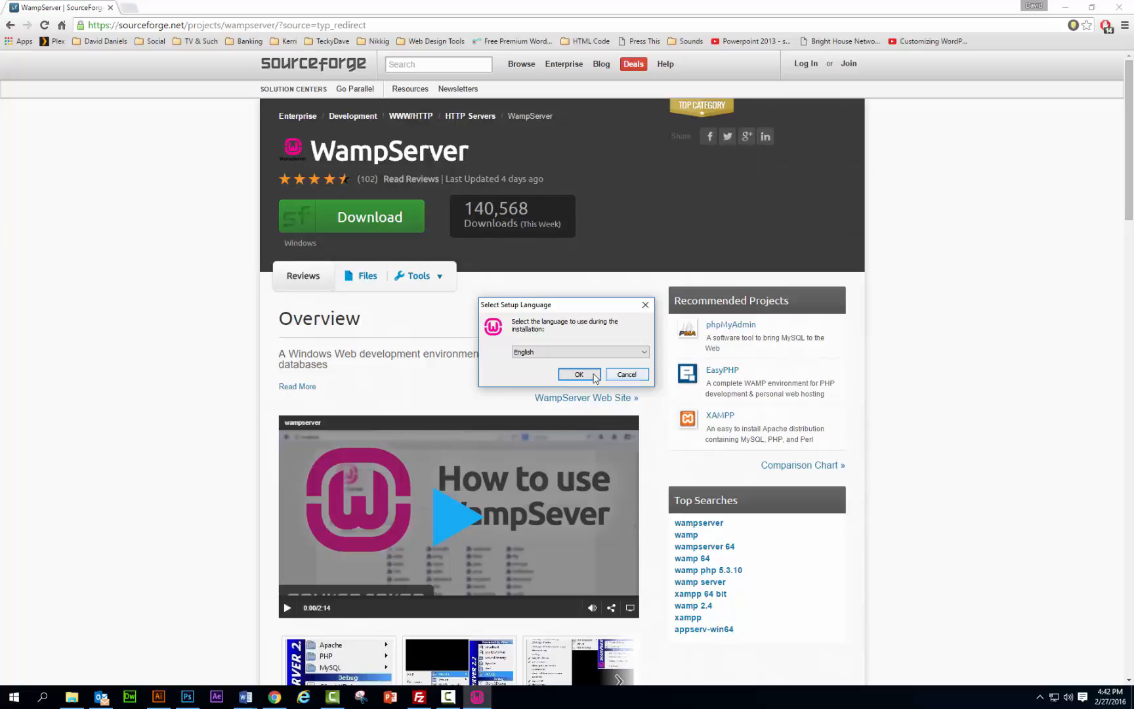
left_click(567, 374)
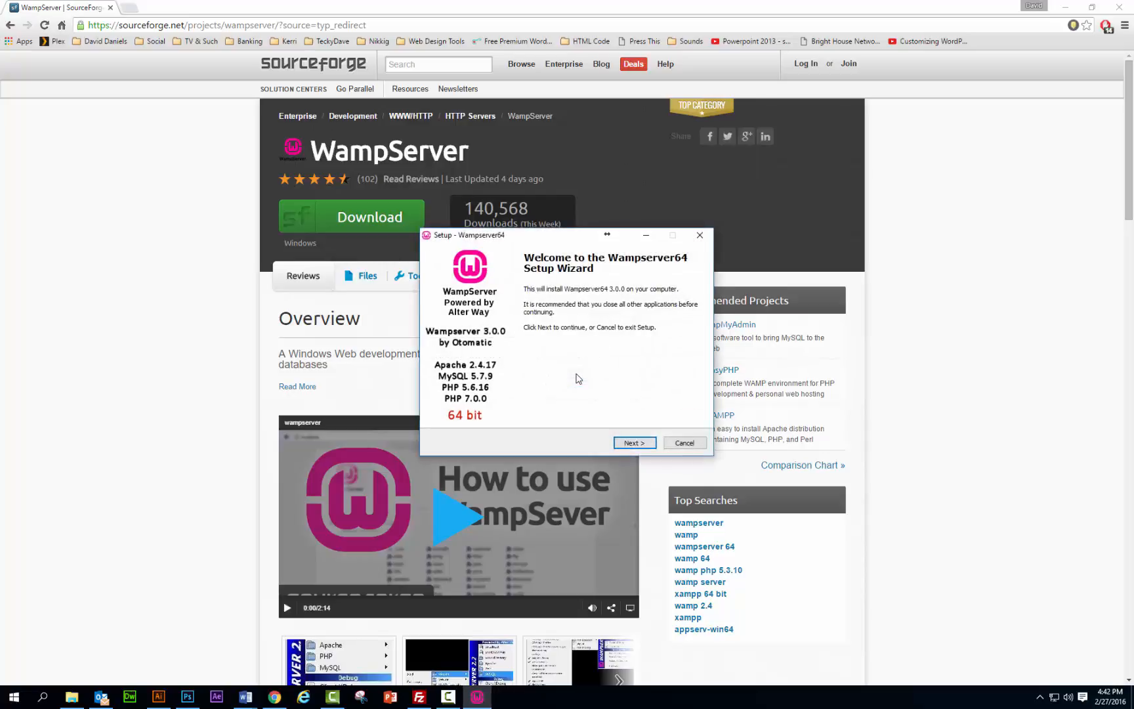
left_click(632, 443)
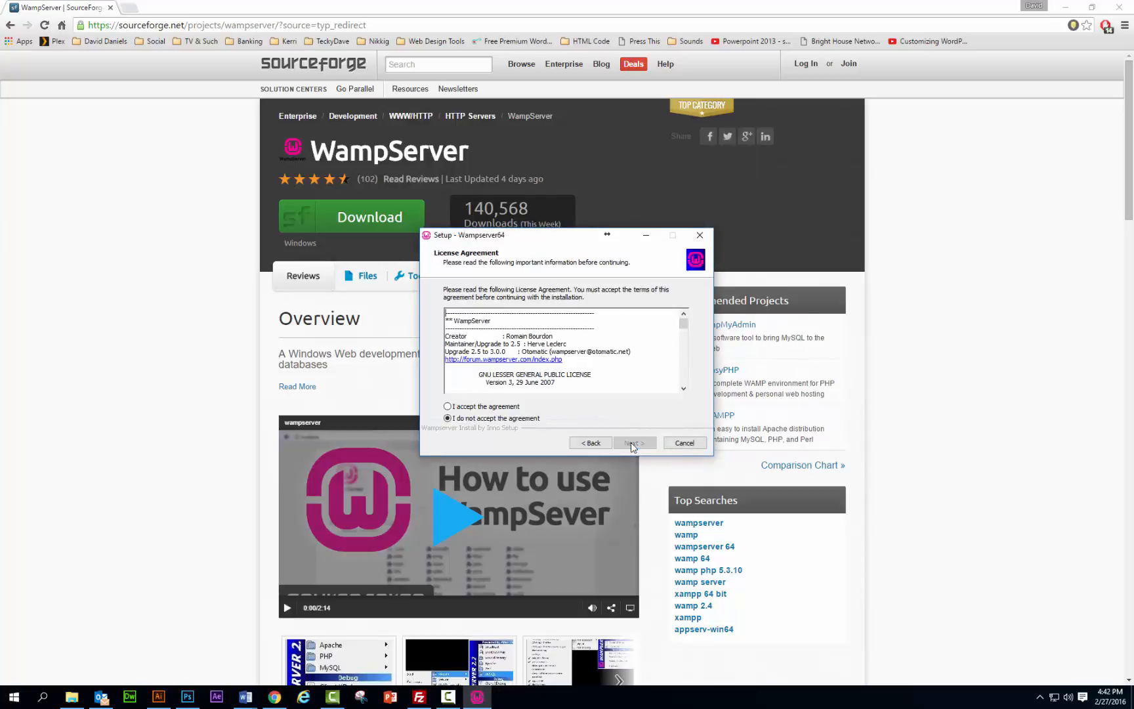
left_click(449, 407)
left_click(635, 444)
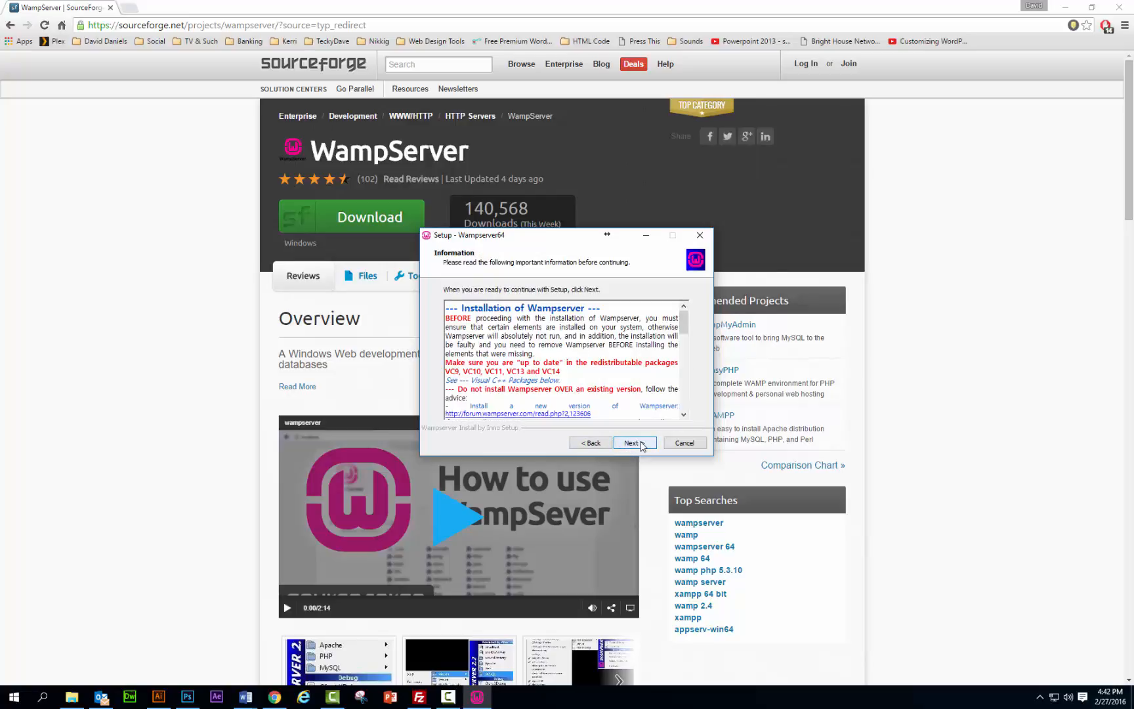
left_click(634, 444)
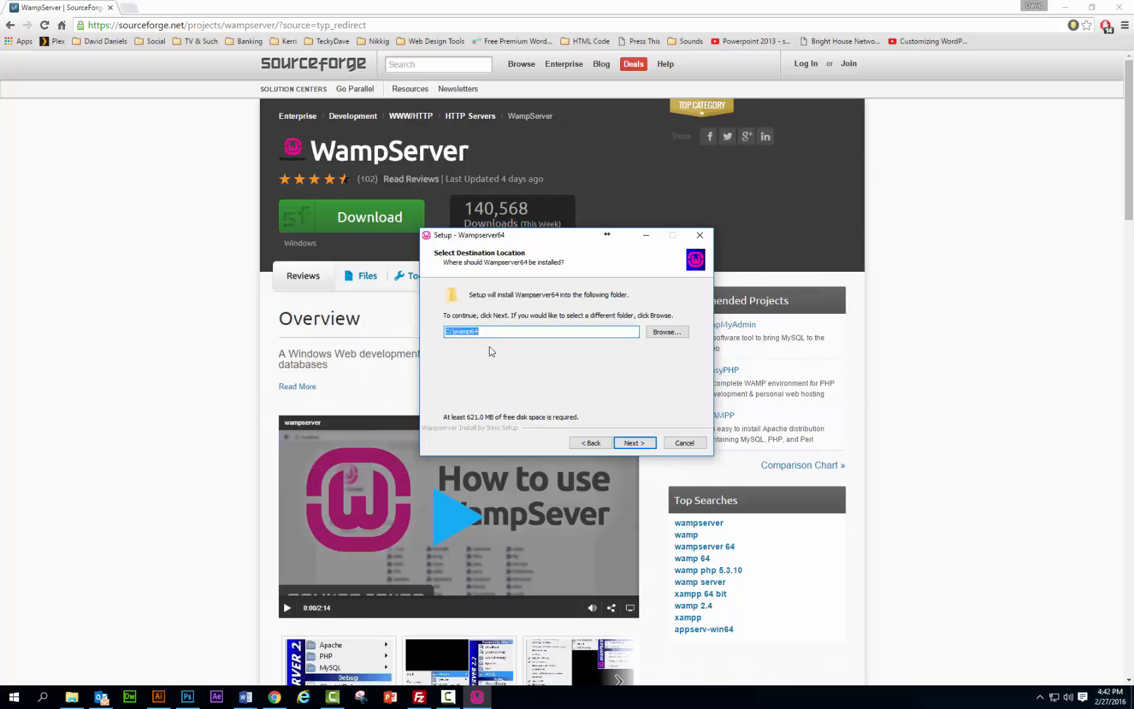
Set the destination folder to D:\wamp64 and start the installation with the default Start Menu folder
left_click(664, 333)
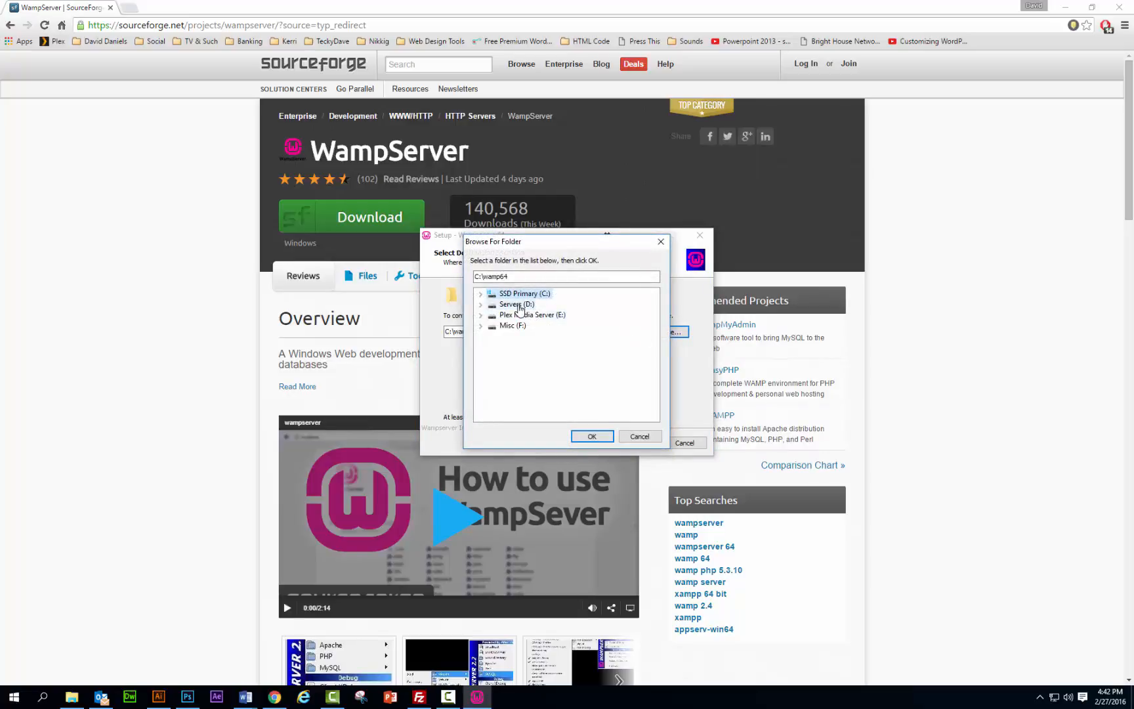
left_click(518, 305)
left_click(592, 437)
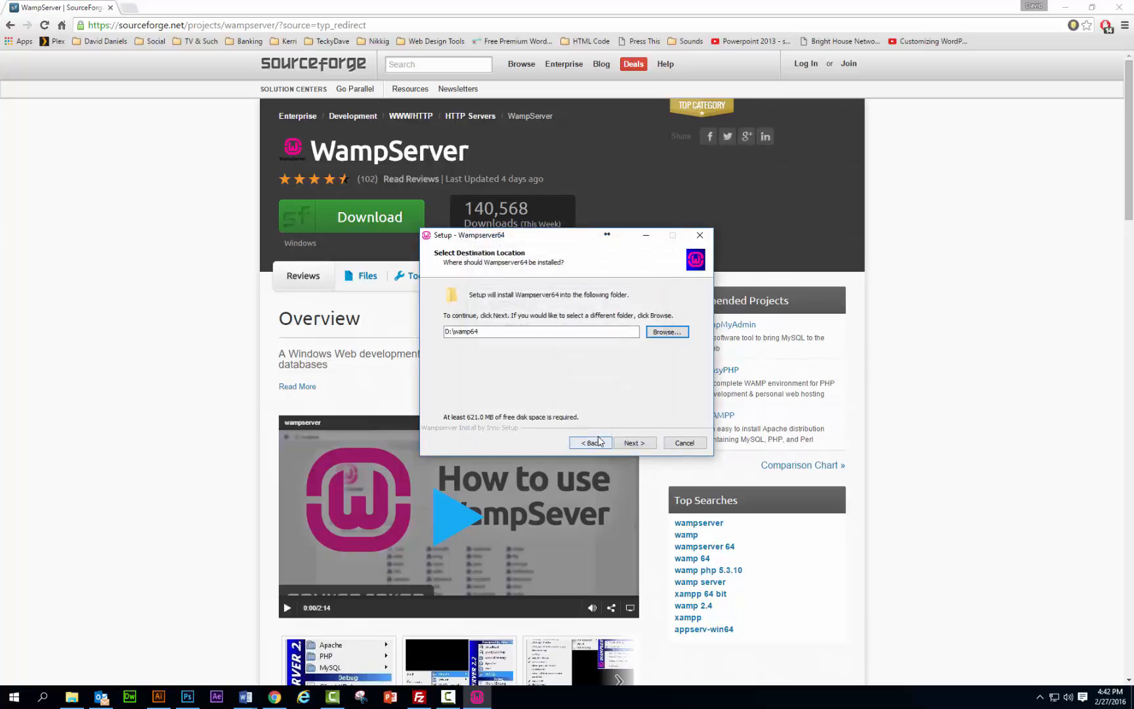
left_click(634, 443)
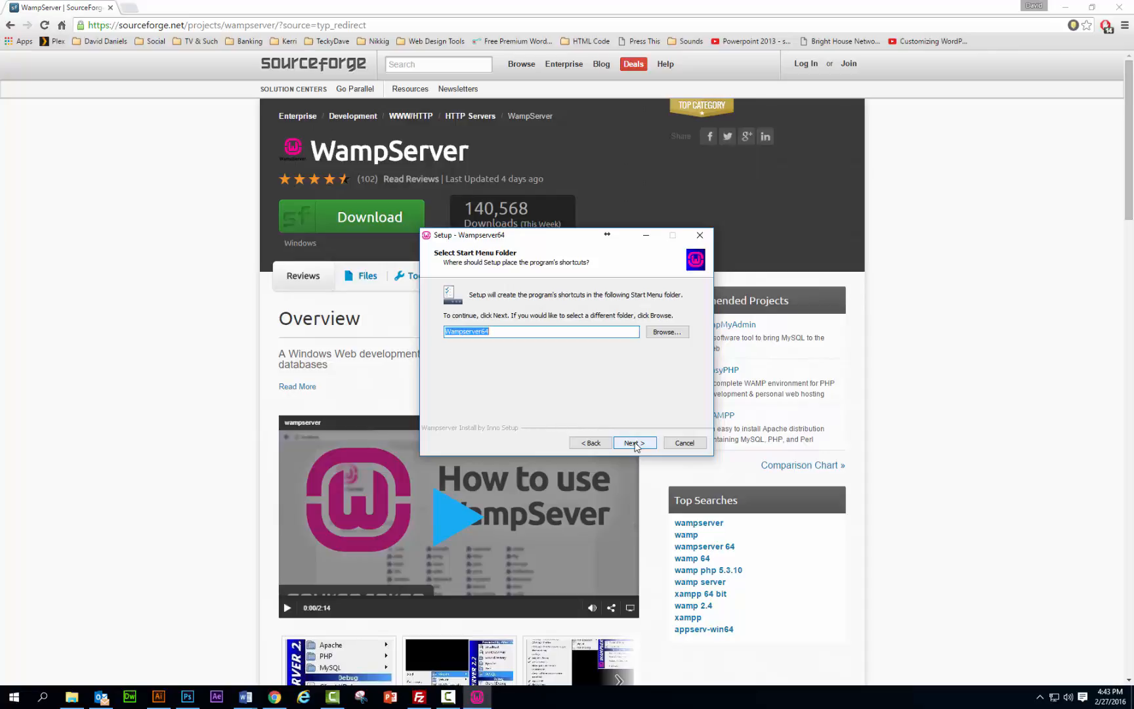
left_click(634, 444)
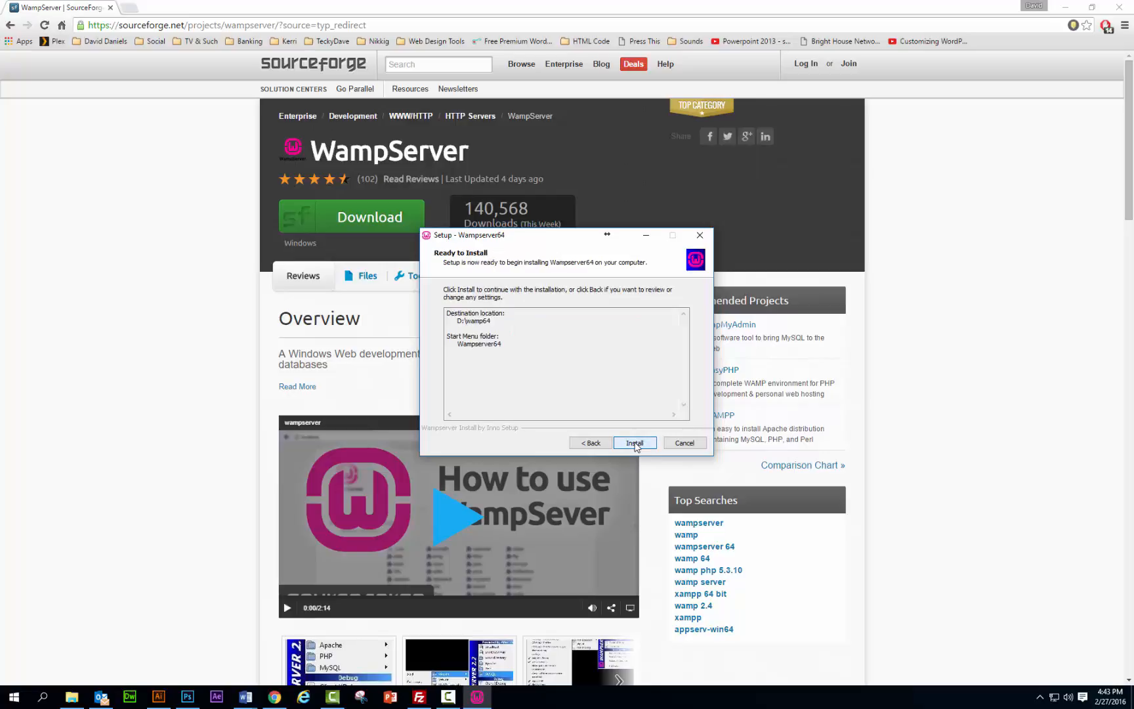
left_click(634, 444)
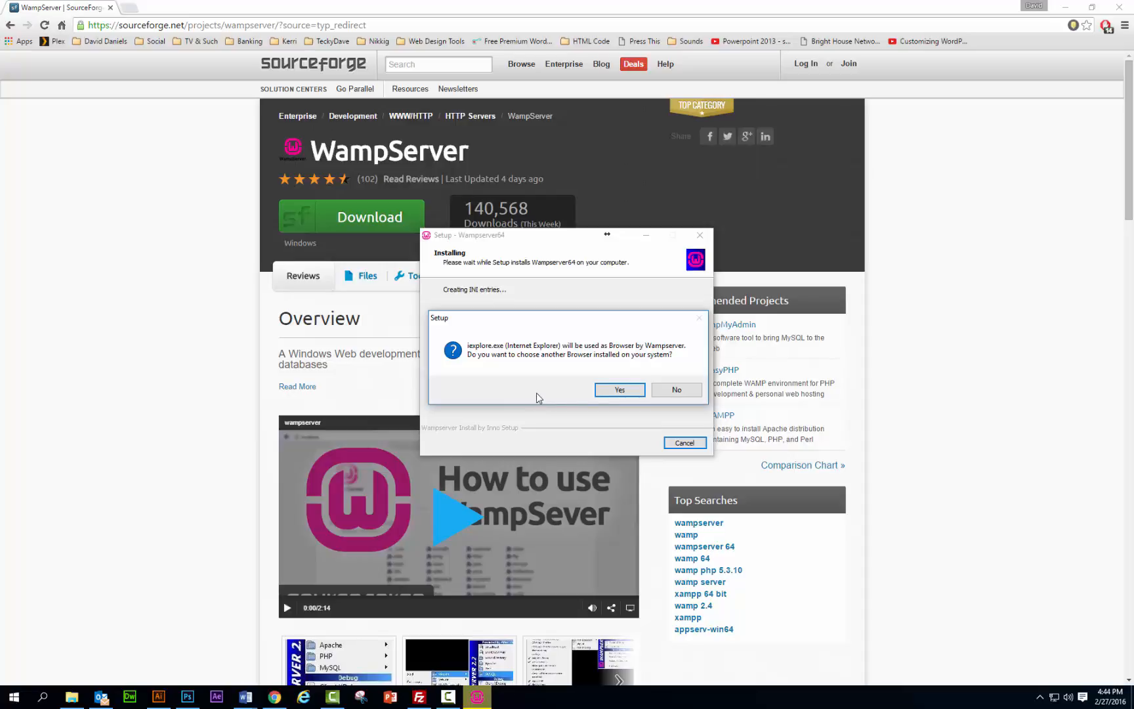
Choose chrome from C:\Program Files (x86)\Google\Chrome\Application as Wampserver's default browser
left_click(620, 389)
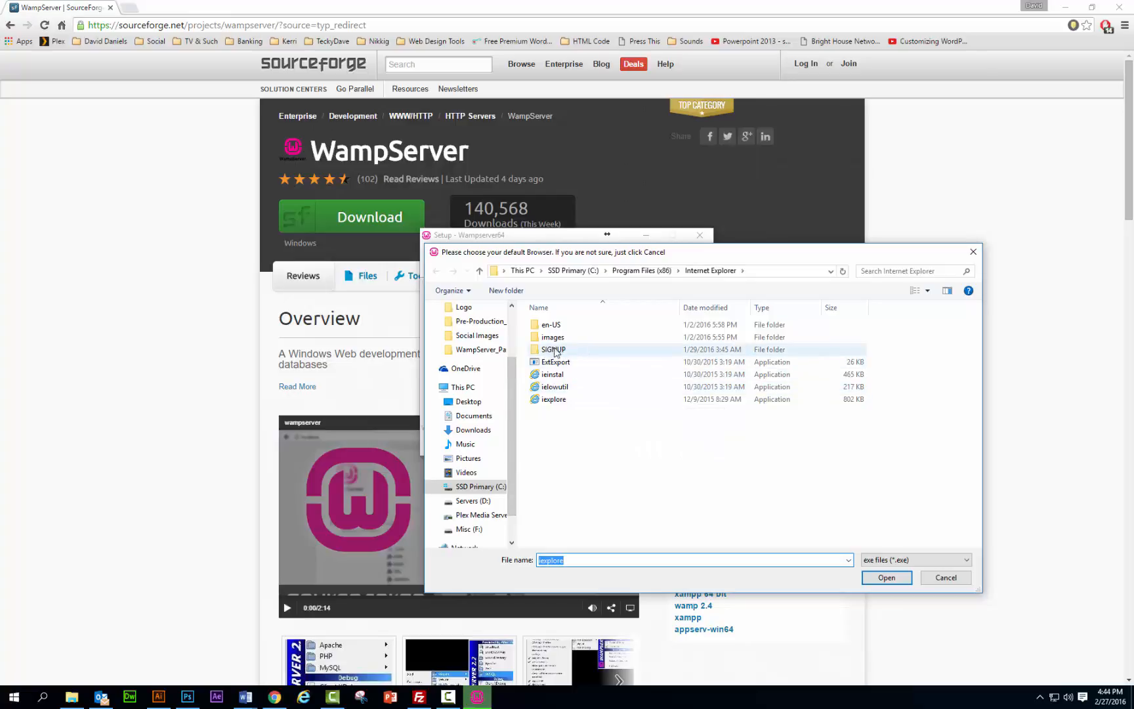
left_click(467, 488)
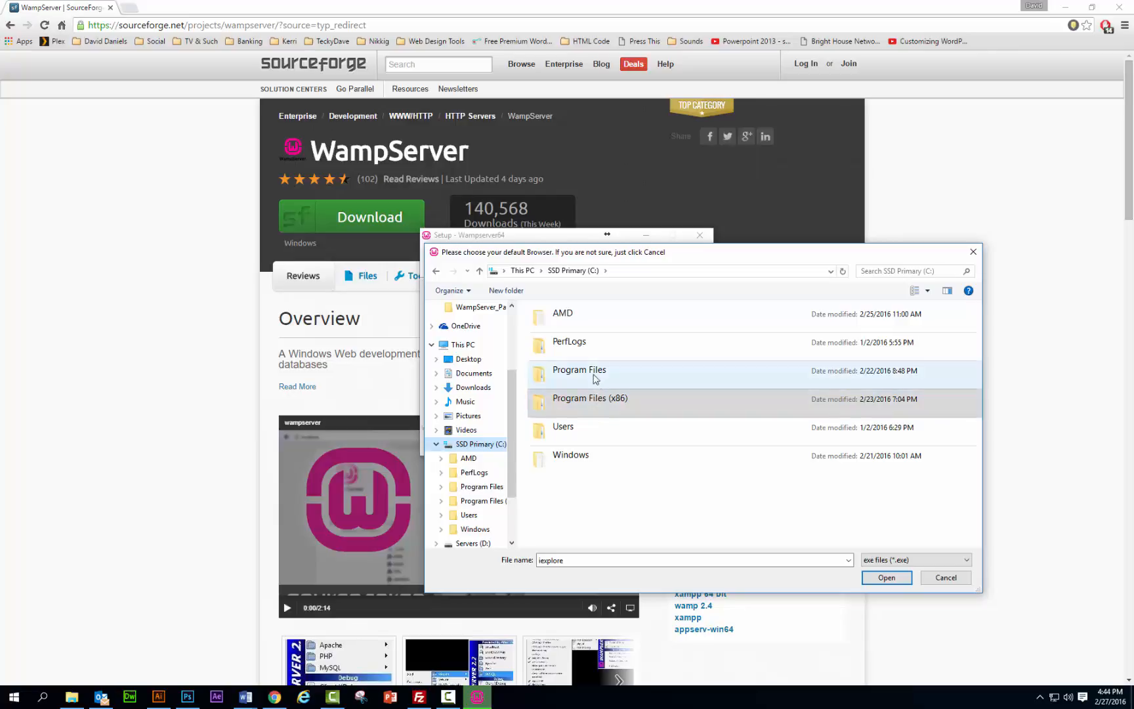
left_click(577, 402)
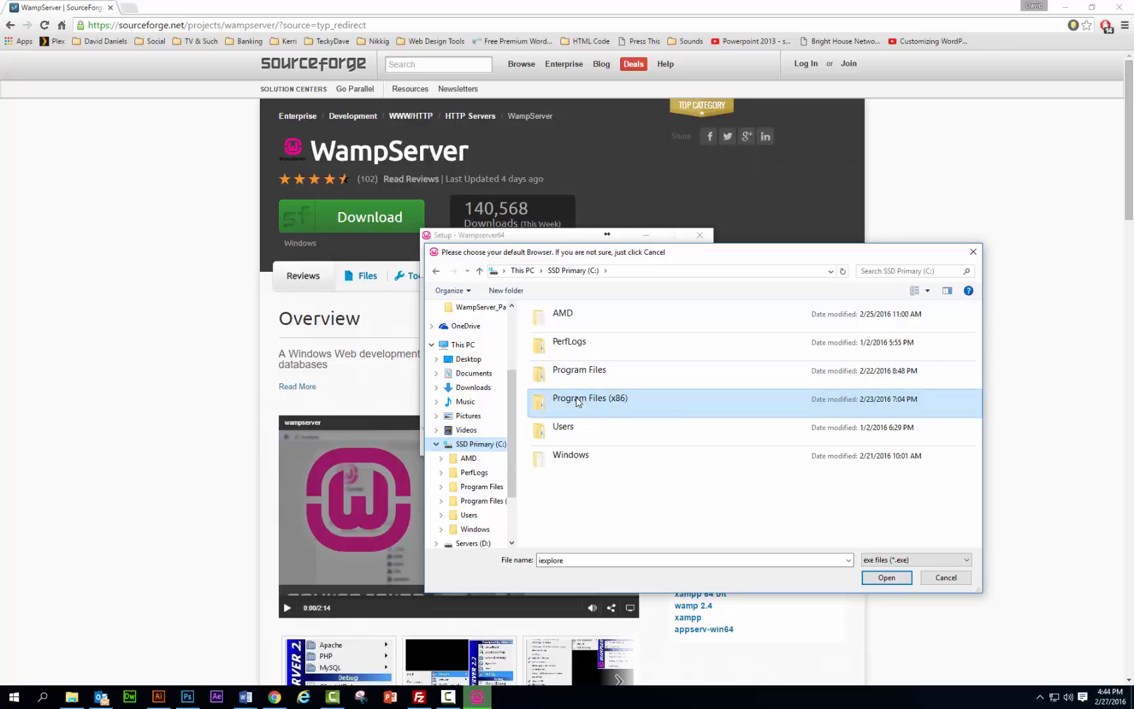
double_click(577, 402)
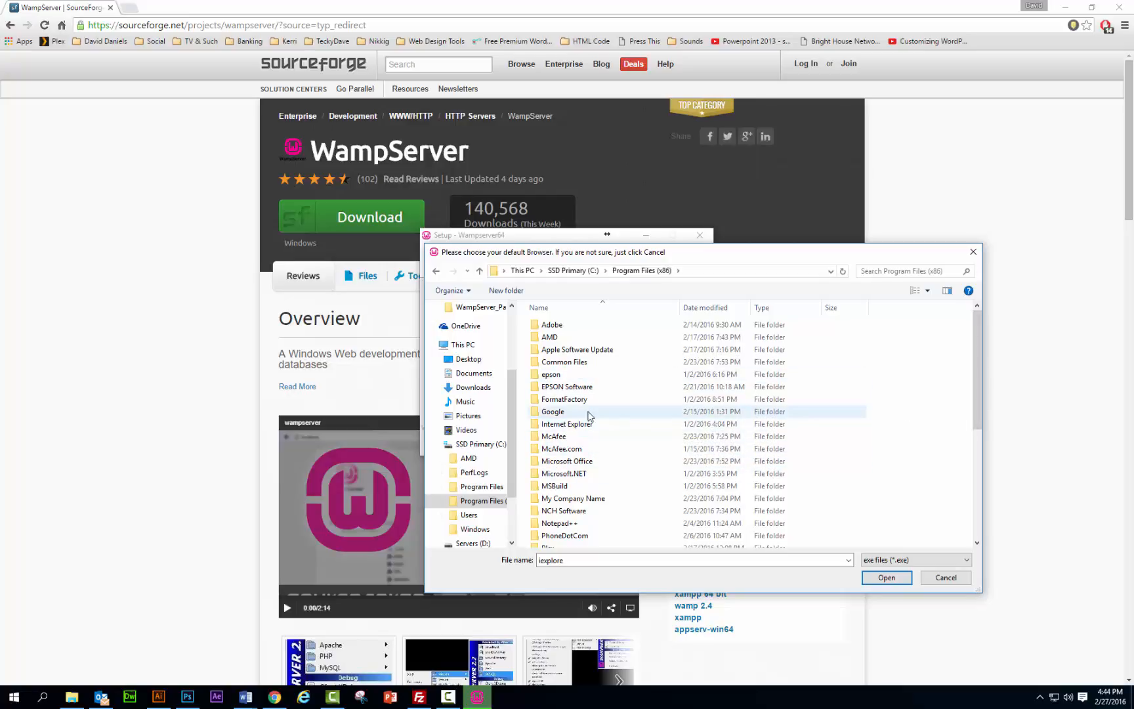
double_click(553, 412)
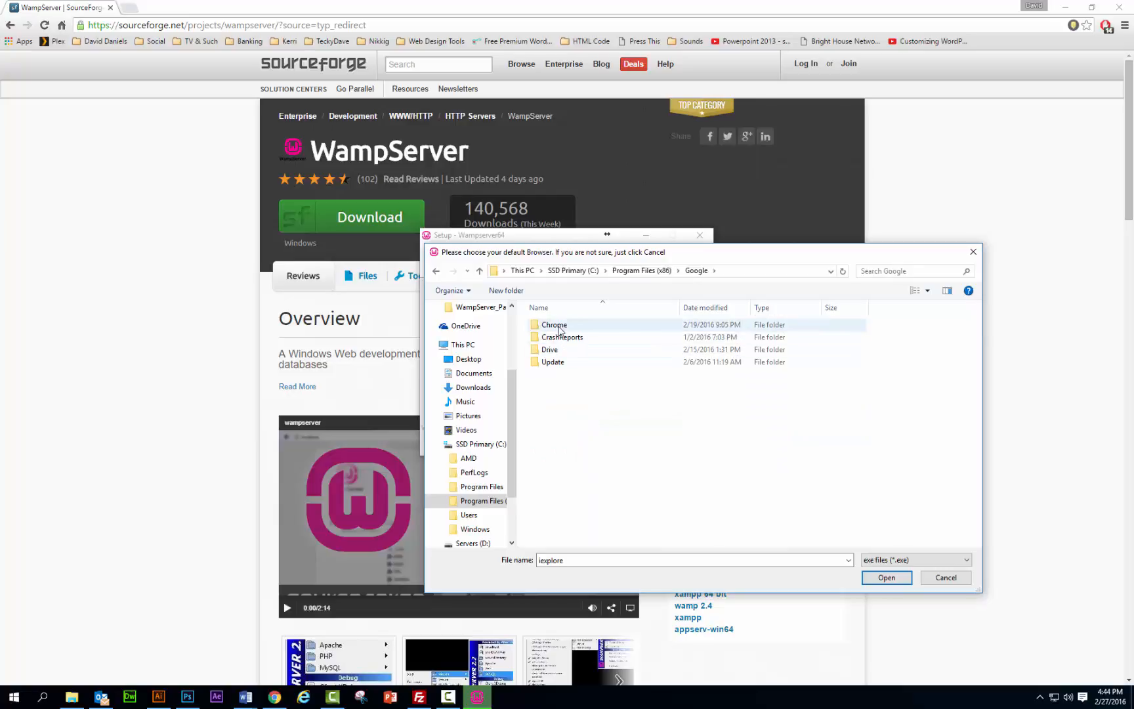
double_click(555, 325)
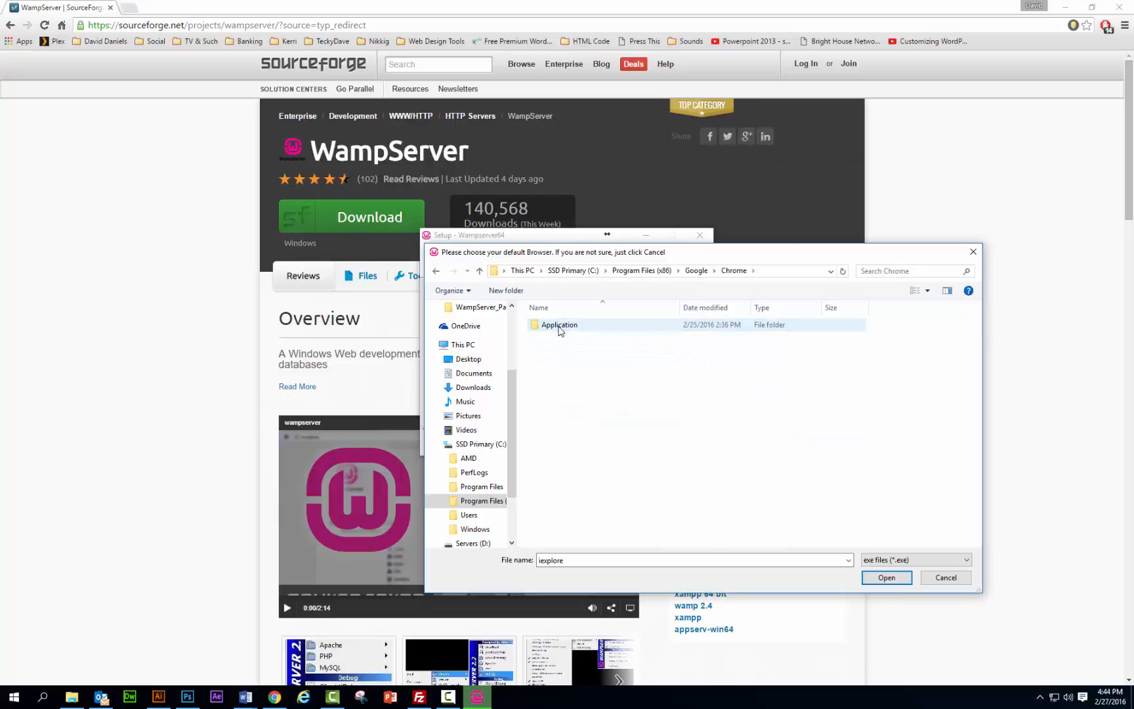
double_click(559, 326)
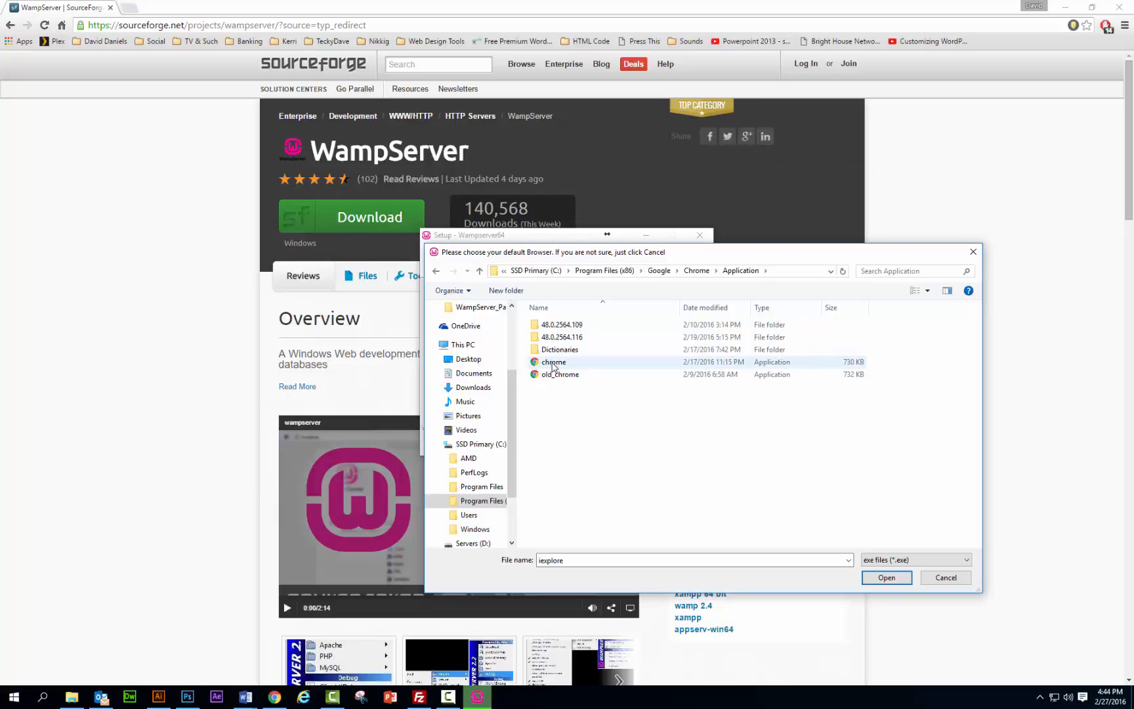
double_click(553, 362)
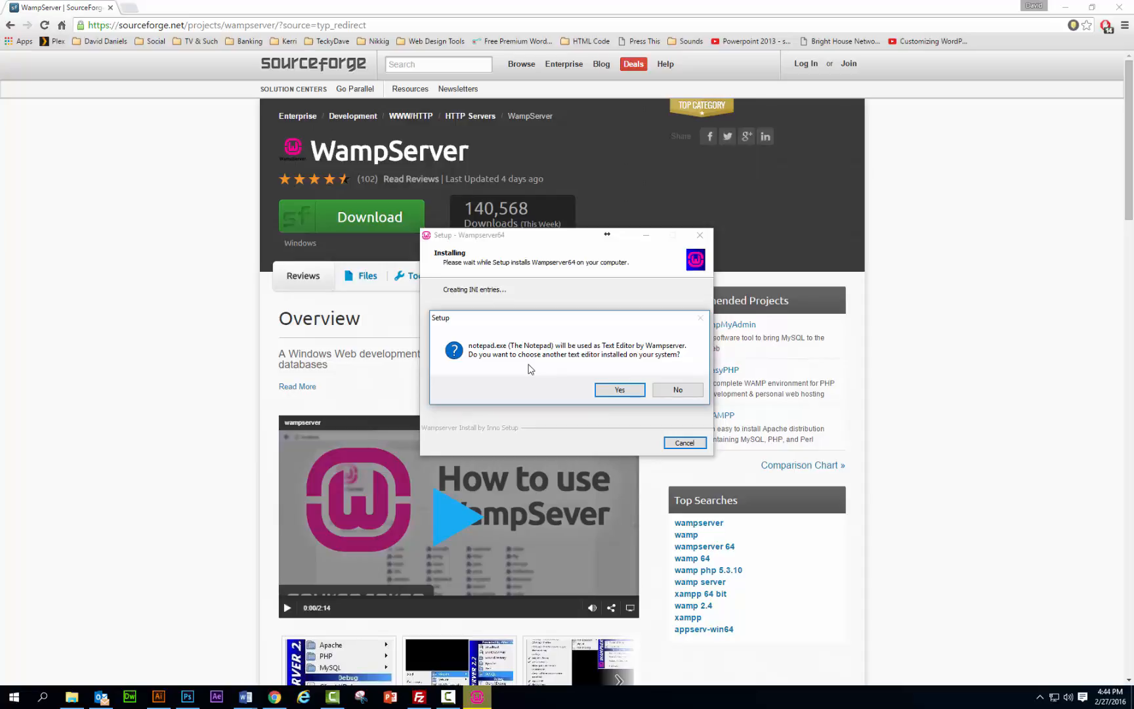
Choose Dreamweaver from C:\Program Files\Adobe\Adobe Dreamweaver CC 2015 as Wampserver's text editor
left_click(620, 390)
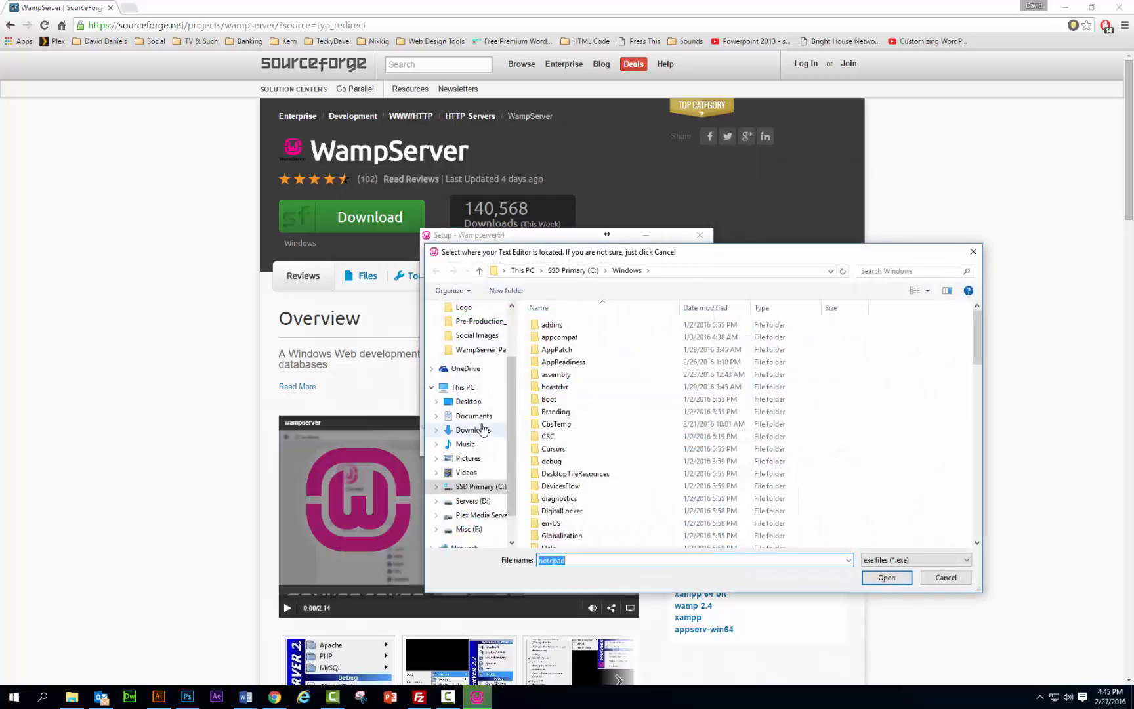
left_click(470, 487)
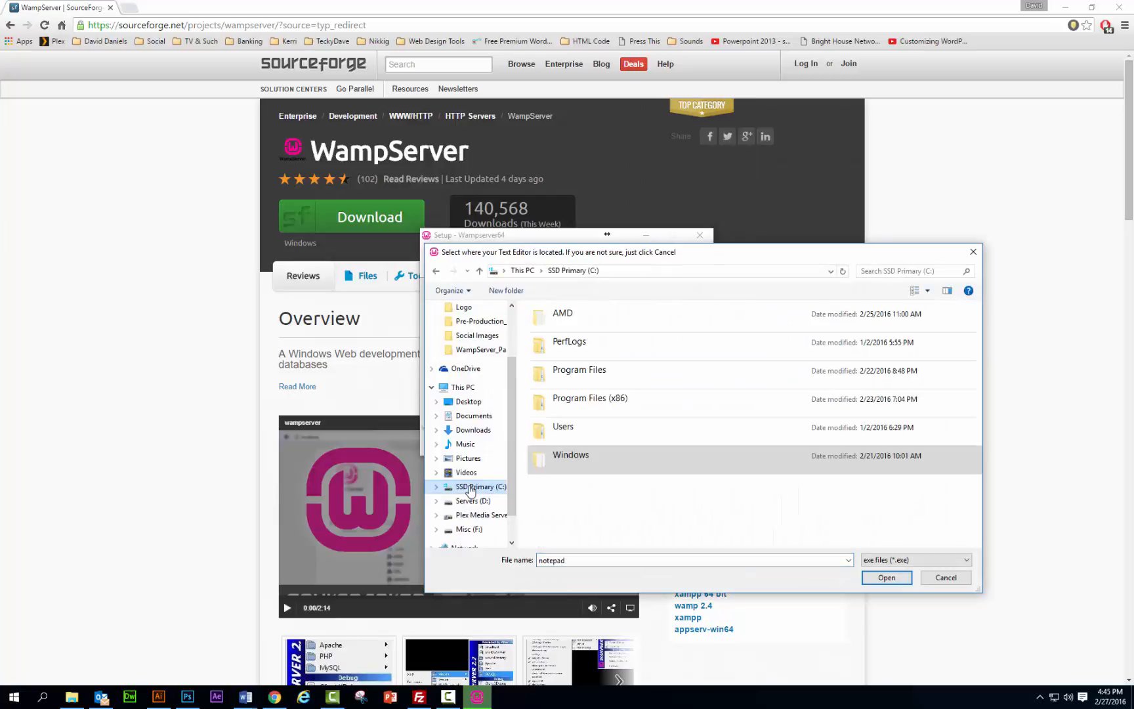
double_click(580, 371)
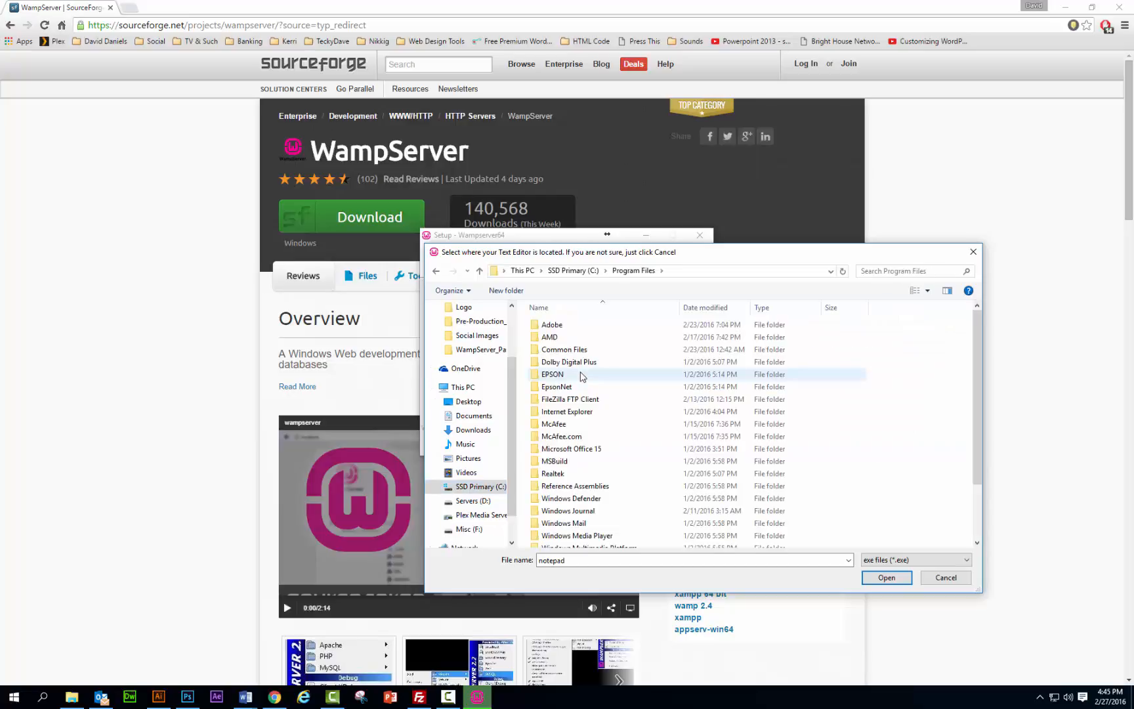
left_click(567, 329)
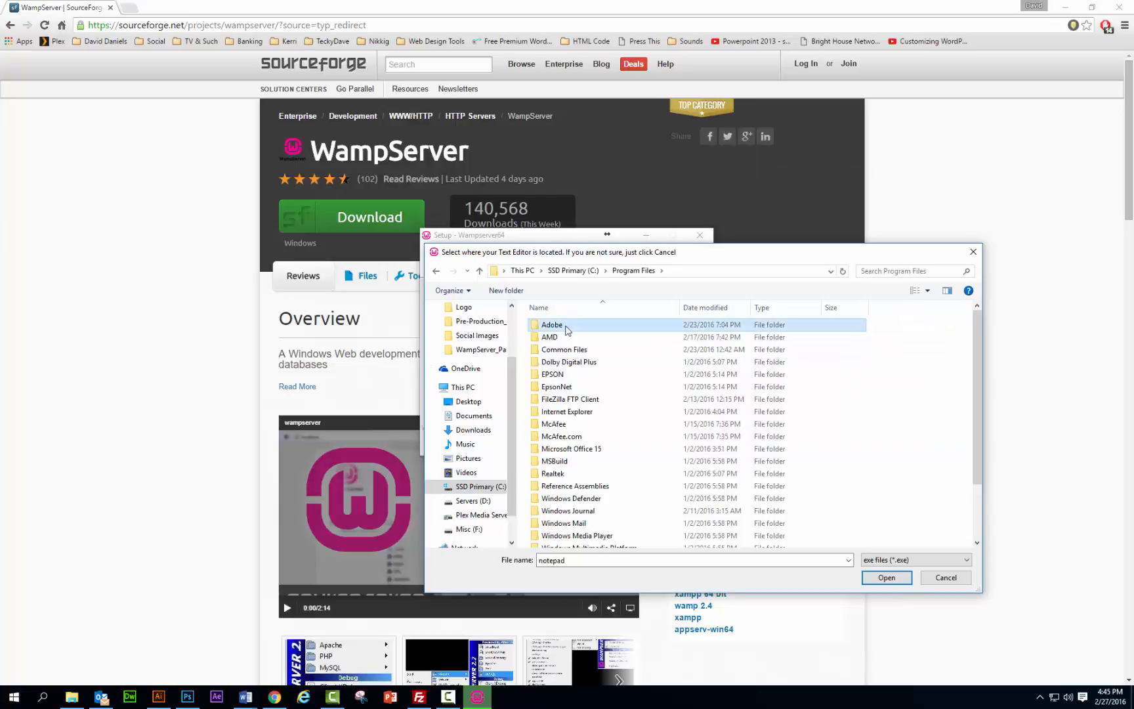
double_click(566, 330)
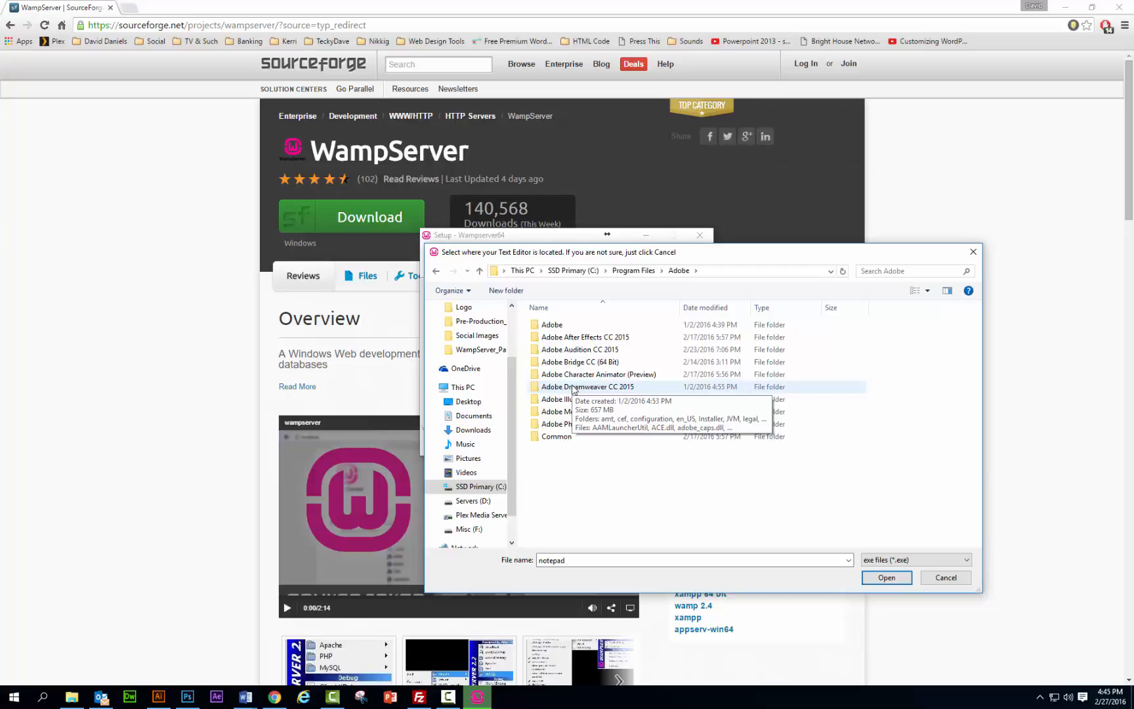
double_click(572, 387)
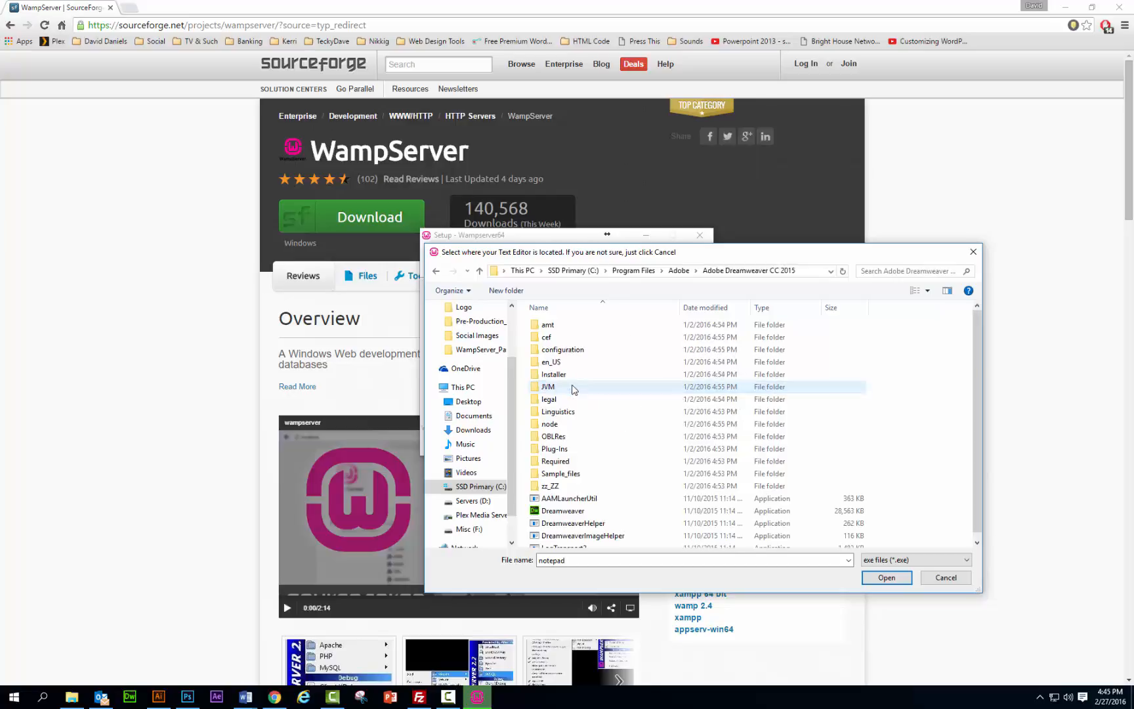
double_click(556, 514)
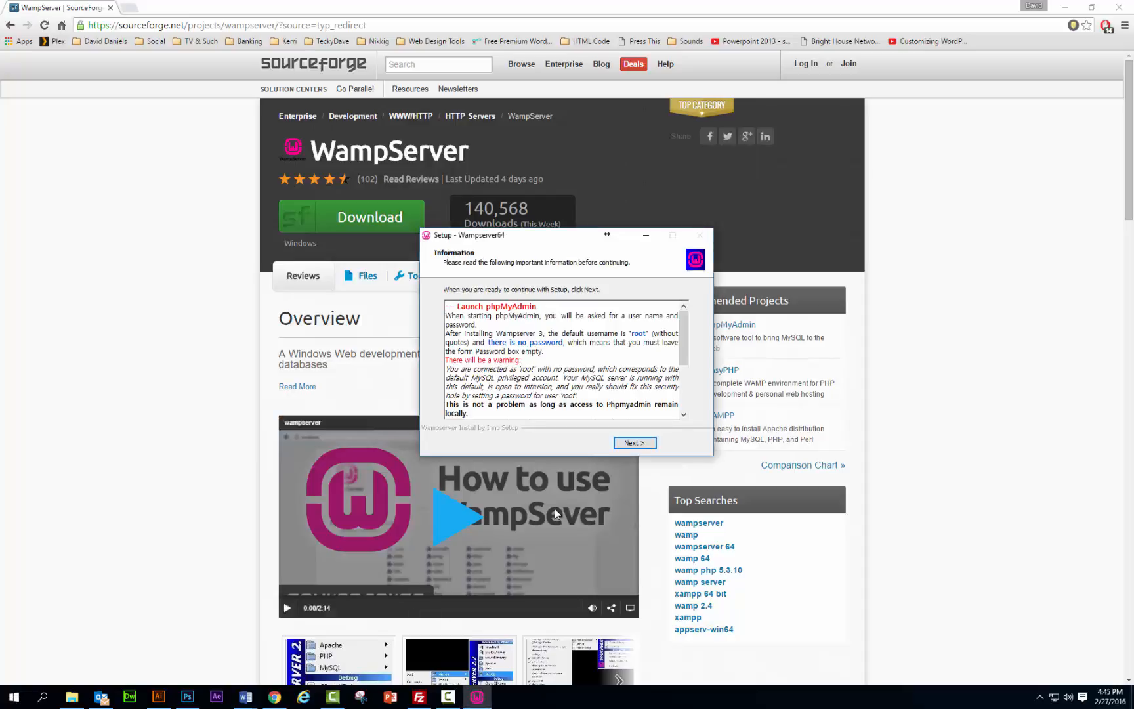
Continue past the phpMyAdmin information page, finish the Wampserver64 setup and close the browser window
left_click(634, 443)
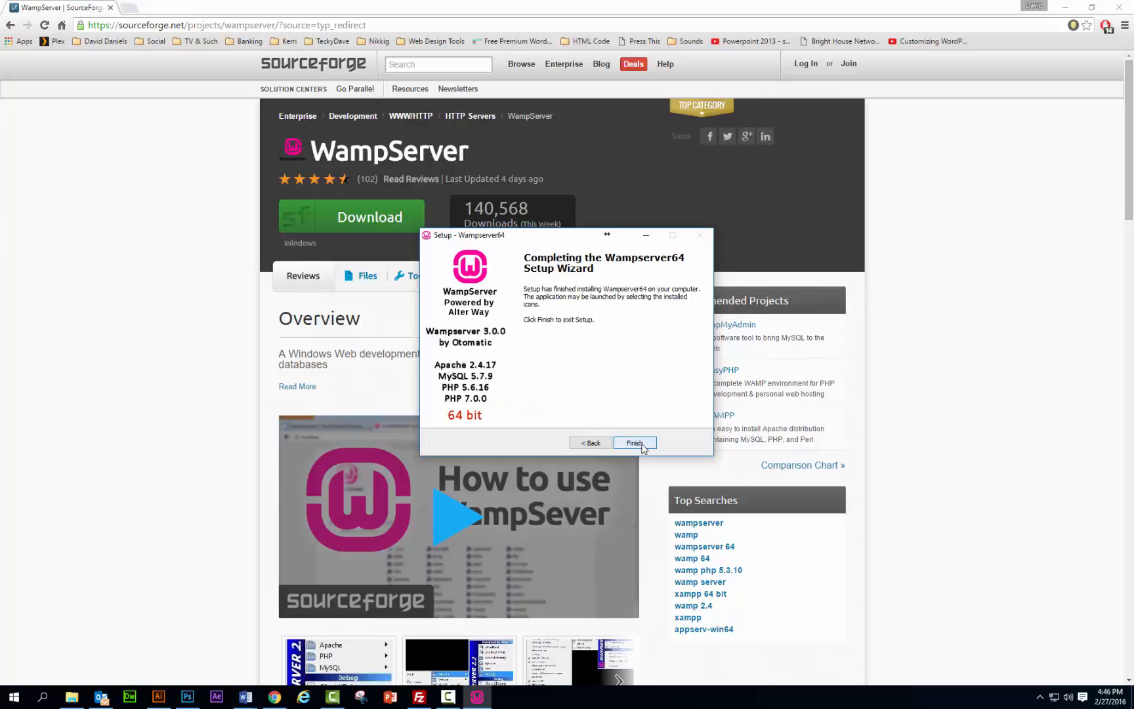
left_click(642, 444)
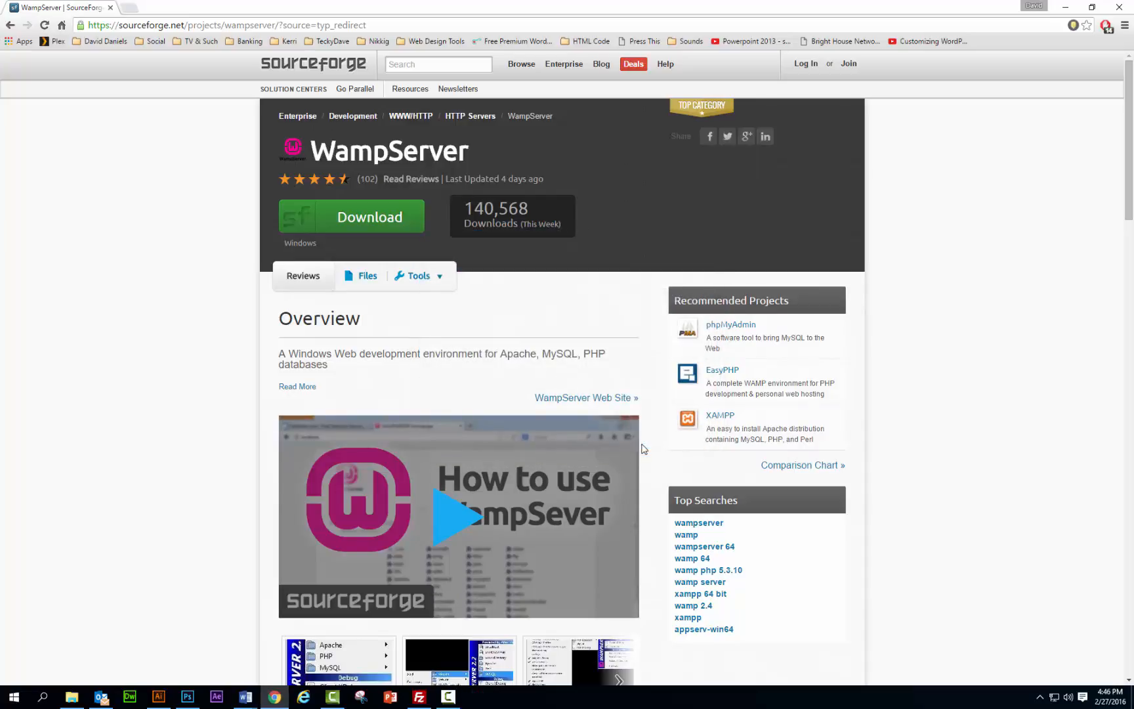
left_click(1128, 10)
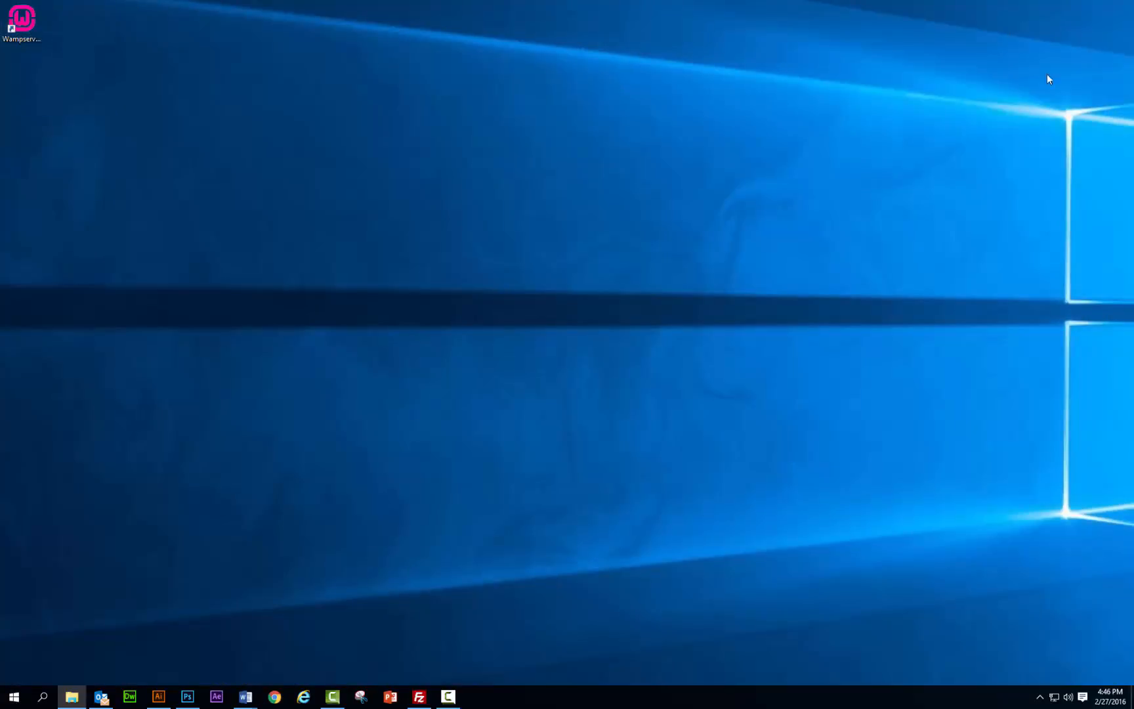
Pin the Wampserver64 desktop shortcut to the taskbar, check the hidden notification icons and launch Wampserver from the pinned shortcut
right_click(34, 28)
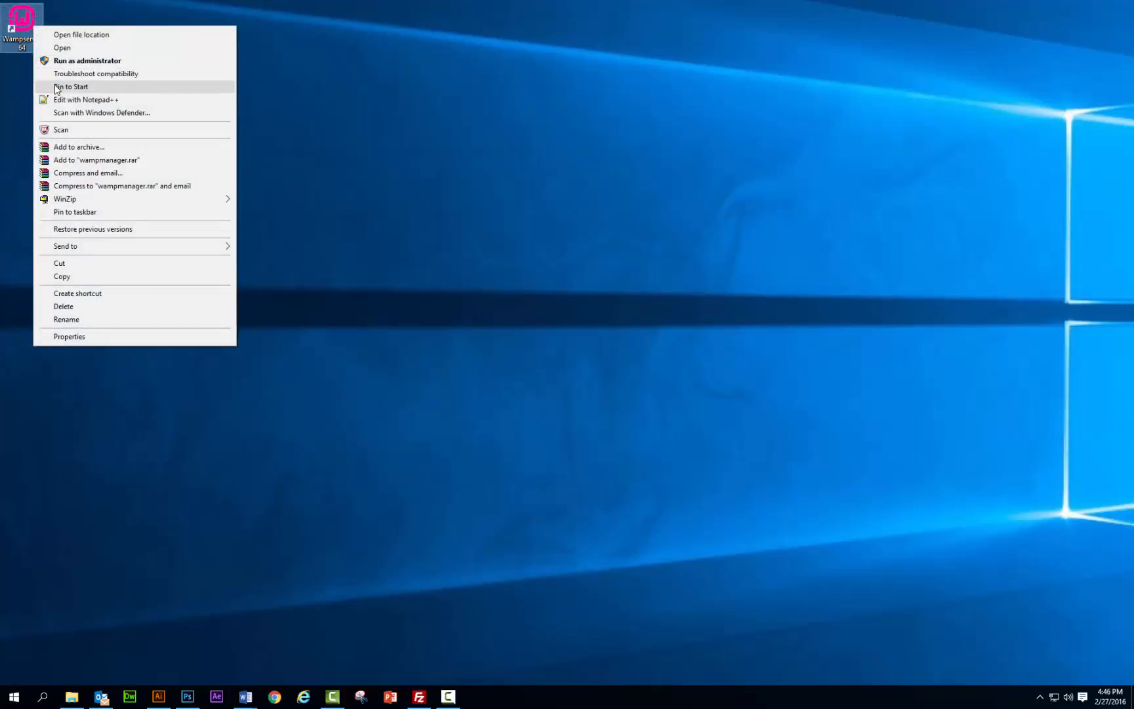
left_click(88, 211)
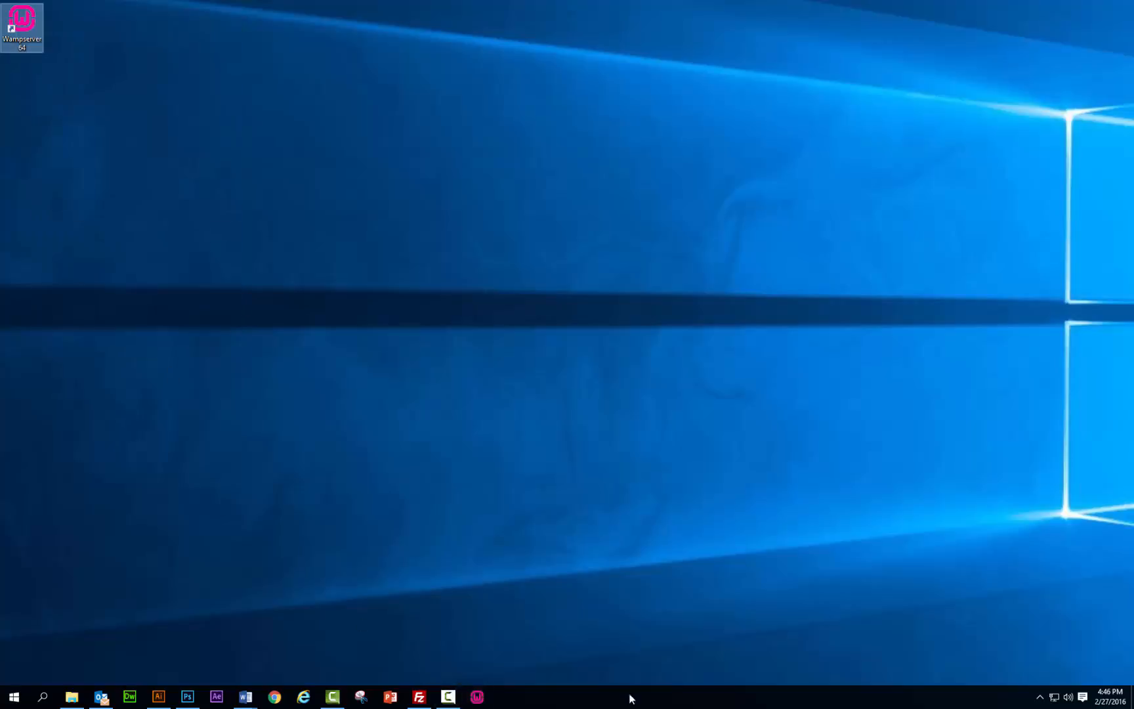
left_click(1038, 698)
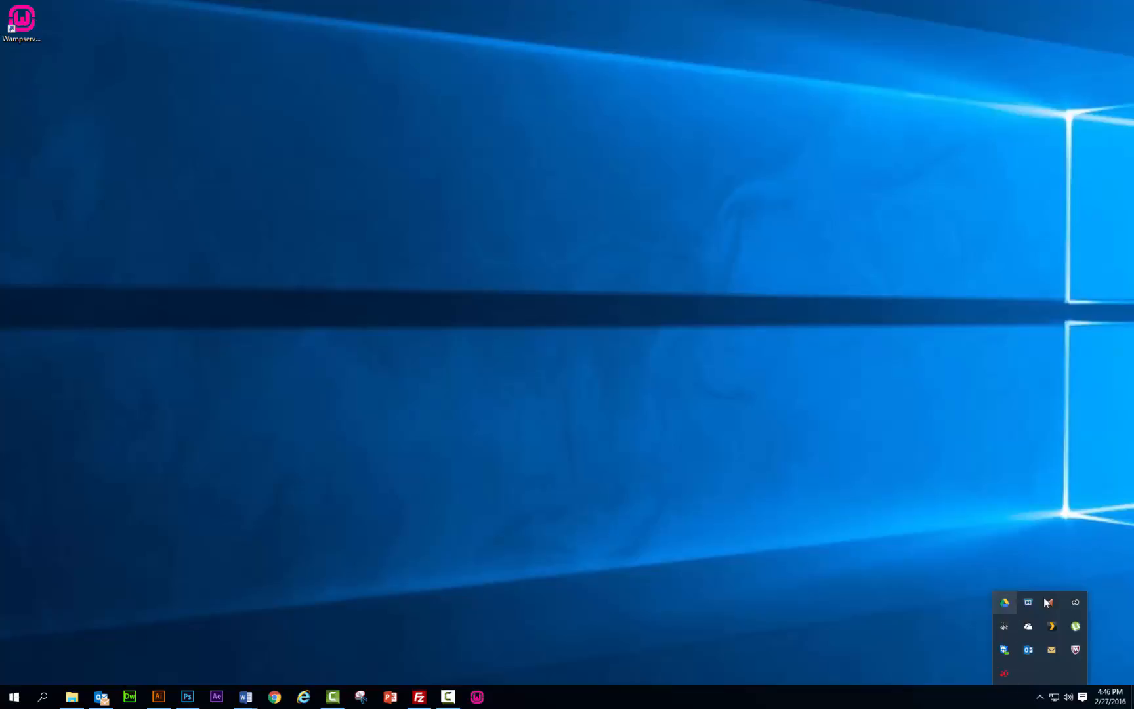
left_click(475, 700)
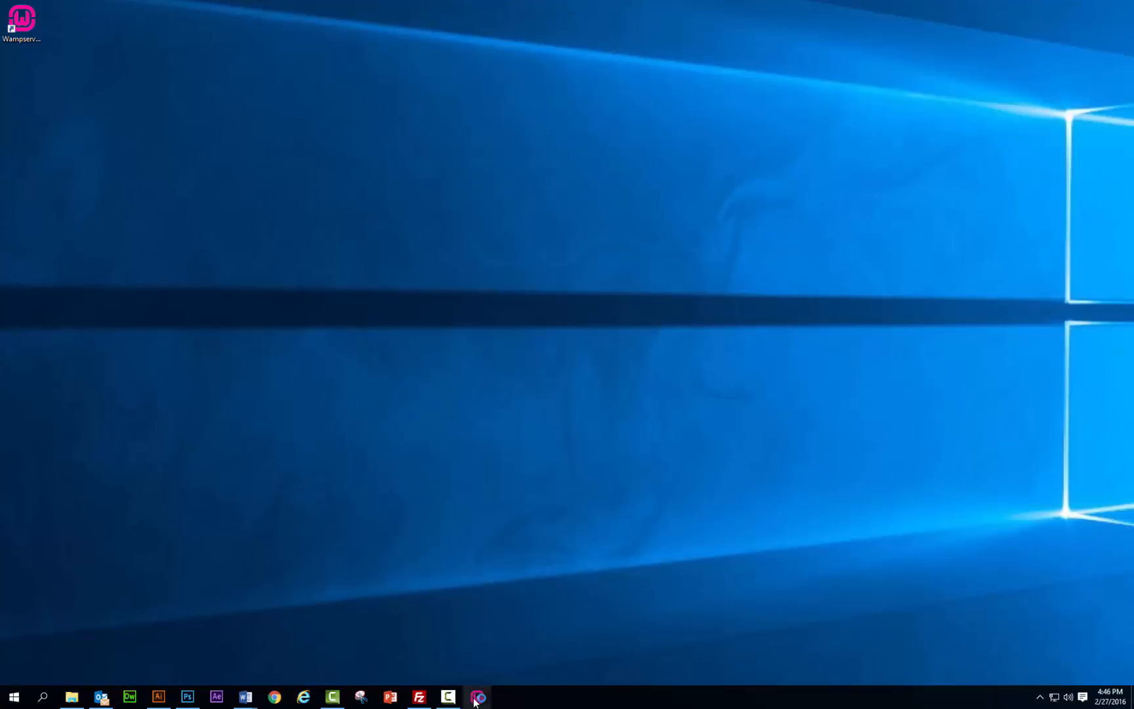